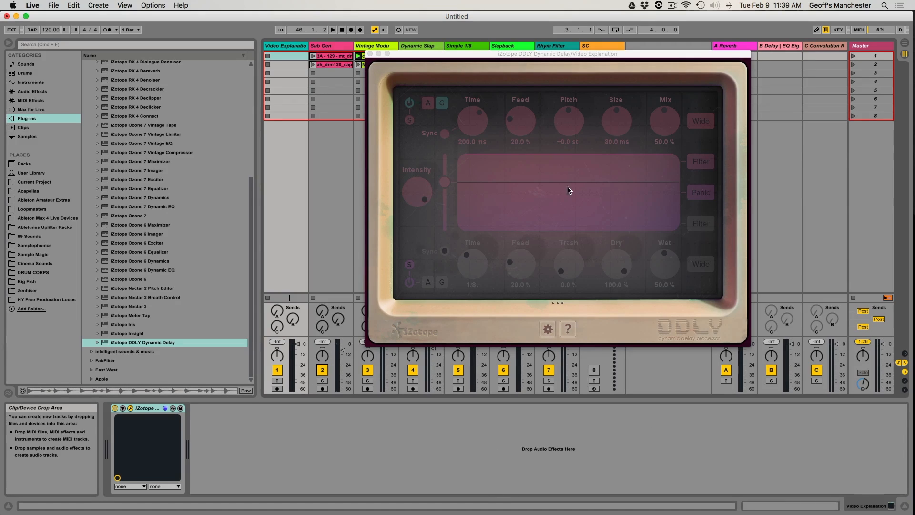
- Lower the split threshold slightly, and raise it a little above its starting level
click(446, 183)
mouse_move(446, 181)
mouse_down()
mouse_move(446, 207)
mouse_move(443, 186)
mouse_up()
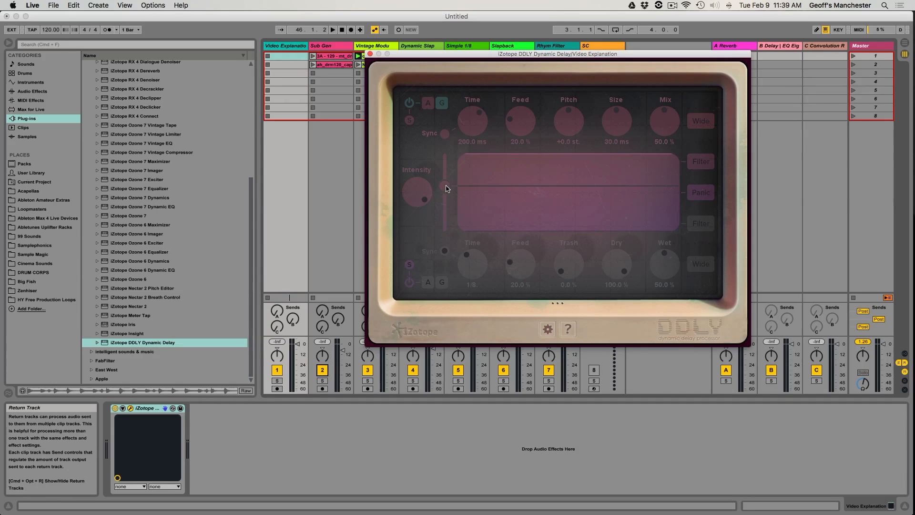
mouse_move(447, 189)
mouse_down()
mouse_move(446, 199)
mouse_move(439, 177)
mouse_up()
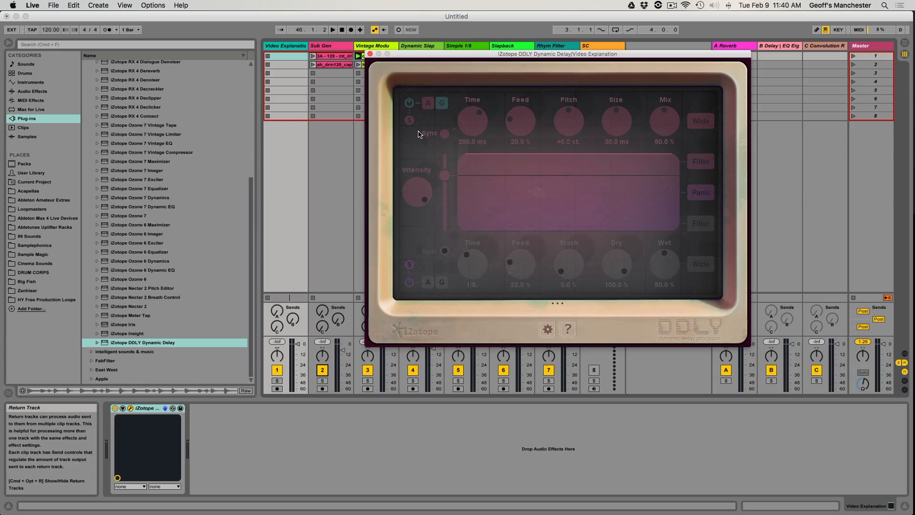
- Switch to Preview to examine the hand-drawn signal-flow diagram IMG_1676.jpg, and return to Live
mouse_move(552, 240)
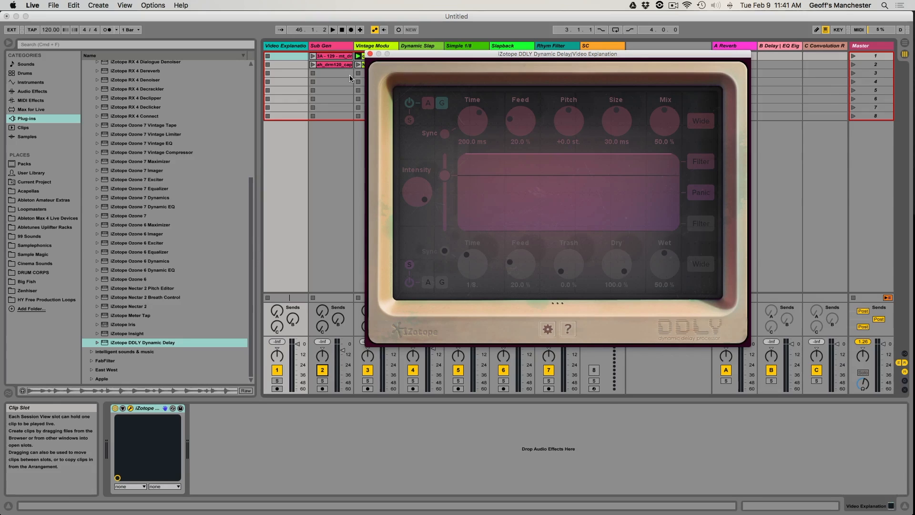
key(super+Tab)
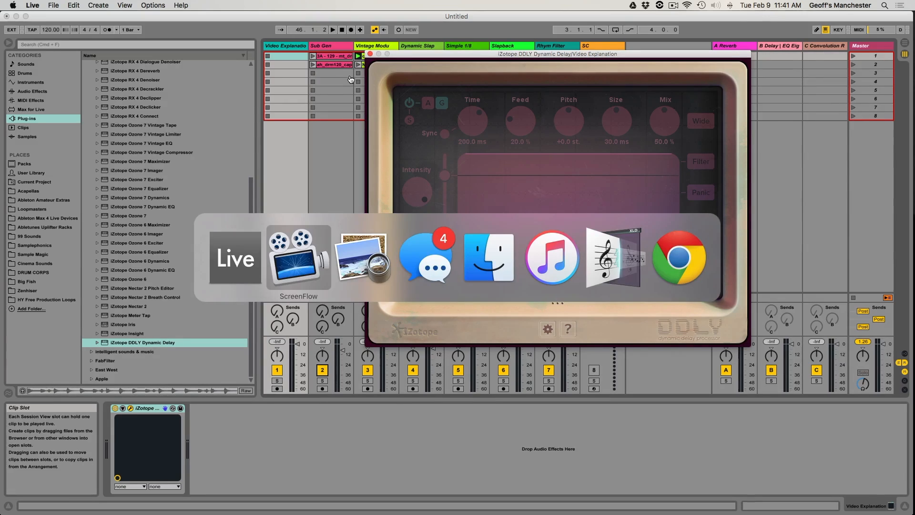
key(super+Tab)
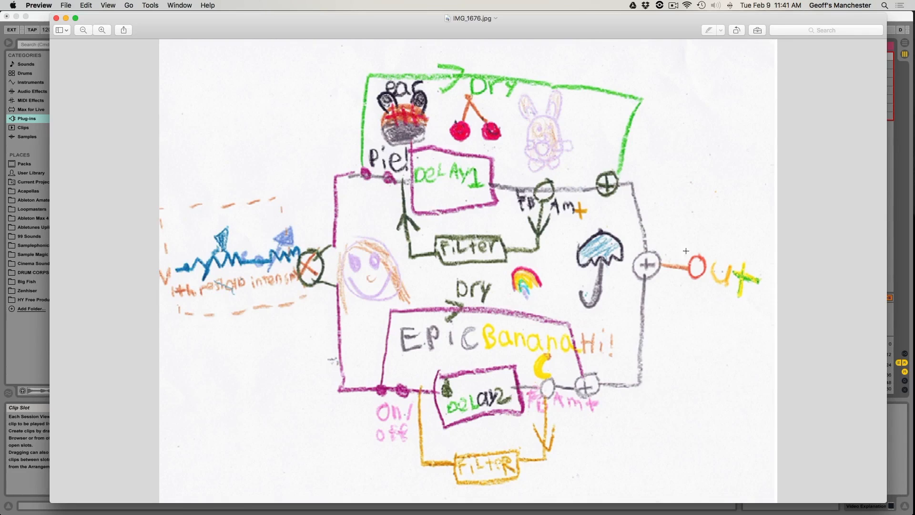
key(super+Tab)
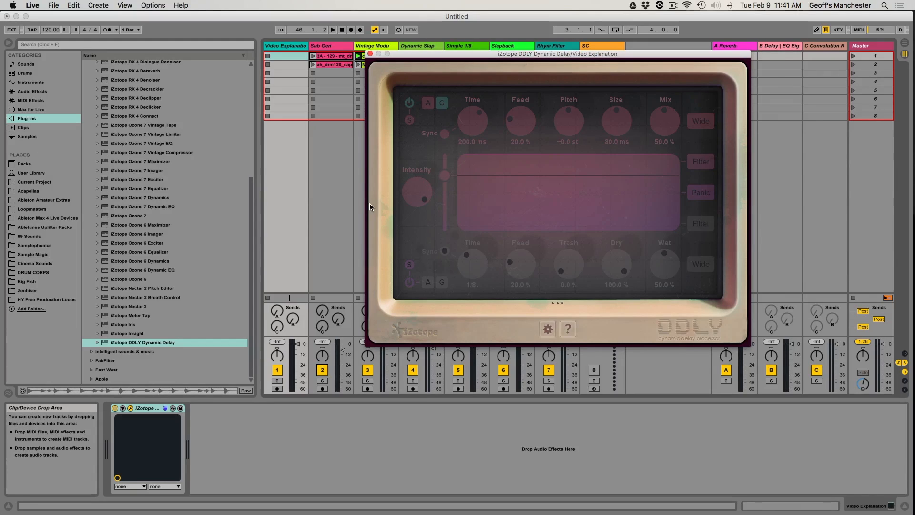
- Switch the top delay to analog mode and back to grain, and toggle the power of the bottom and top delays for comparison
click(430, 107)
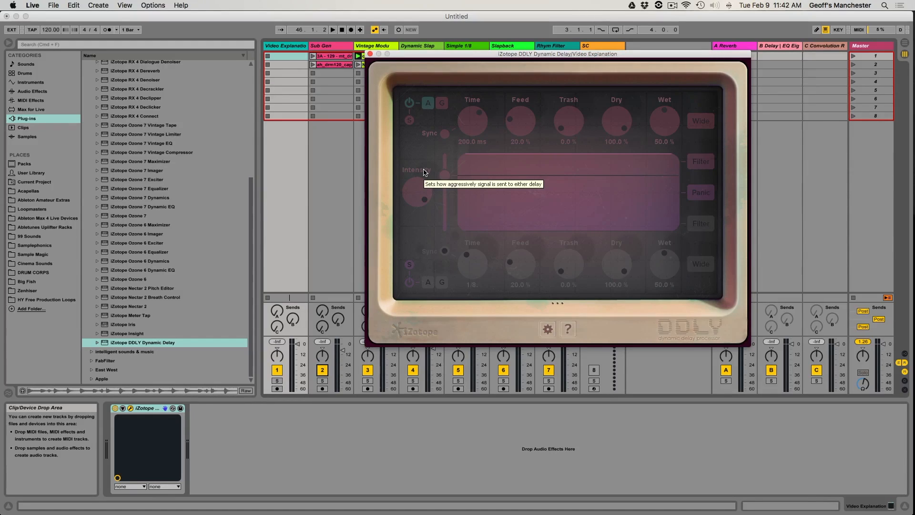
click(441, 106)
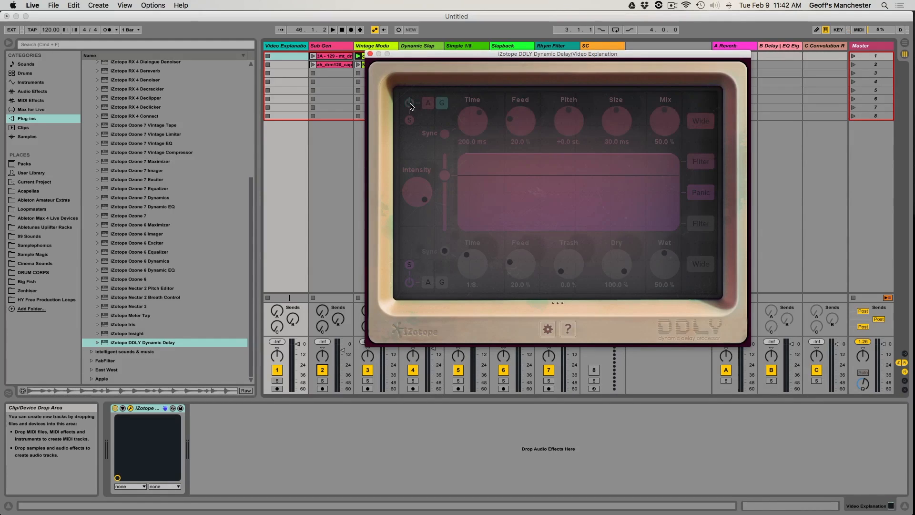
click(409, 283)
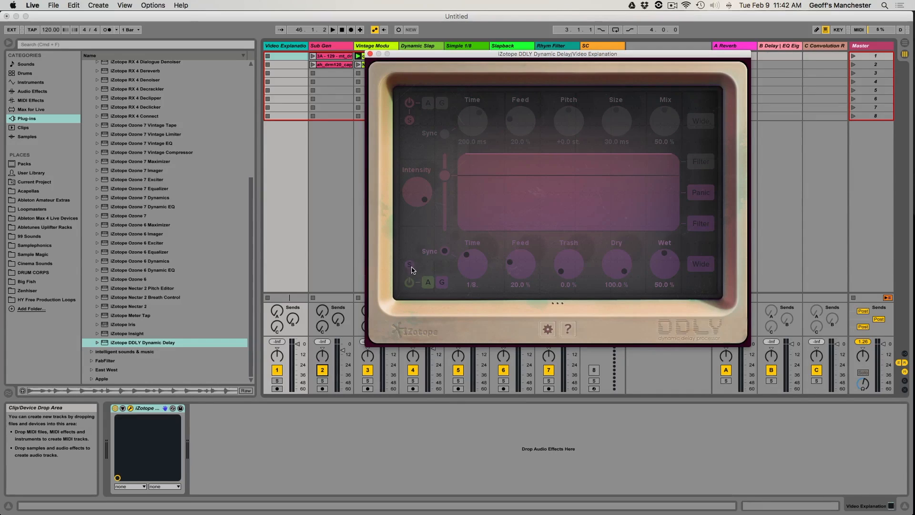
click(409, 102)
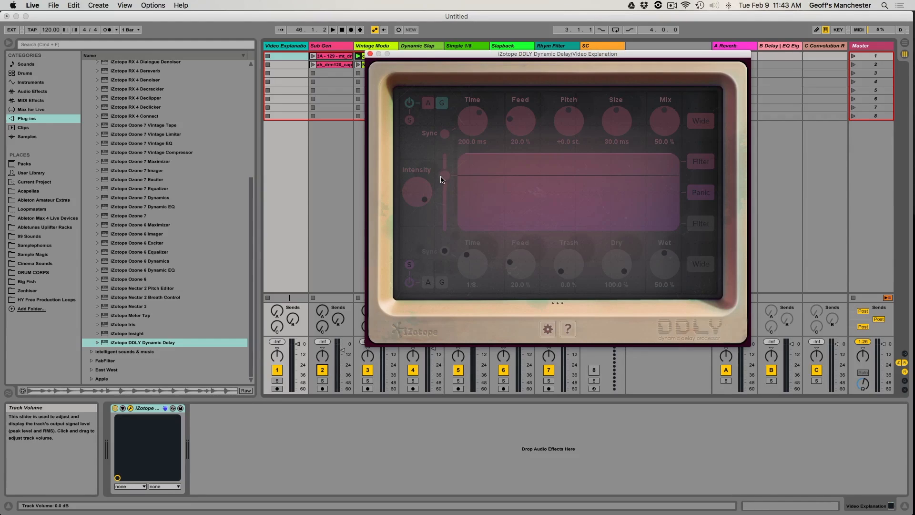
- Sweep the split threshold to near its minimum, settle it at about the lower third of the display, and try the Intensity control
mouse_move(447, 177)
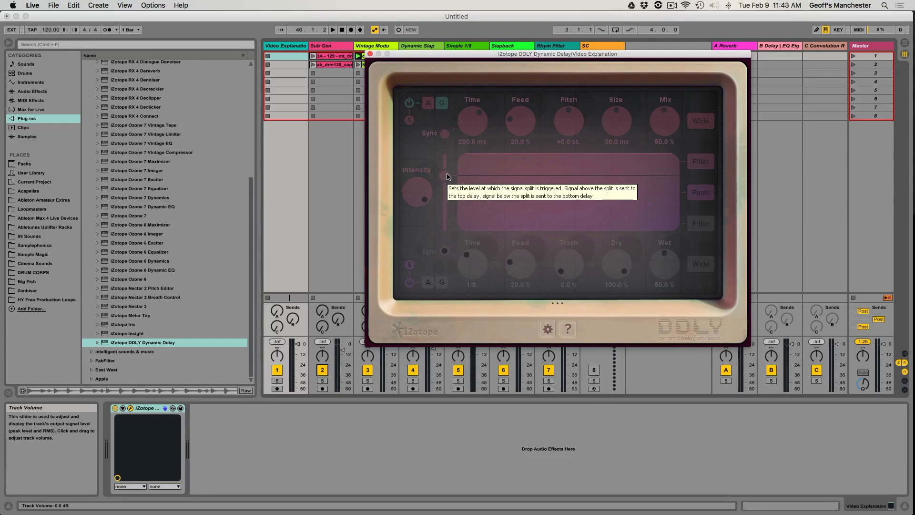
drag(447, 177, 441, 230)
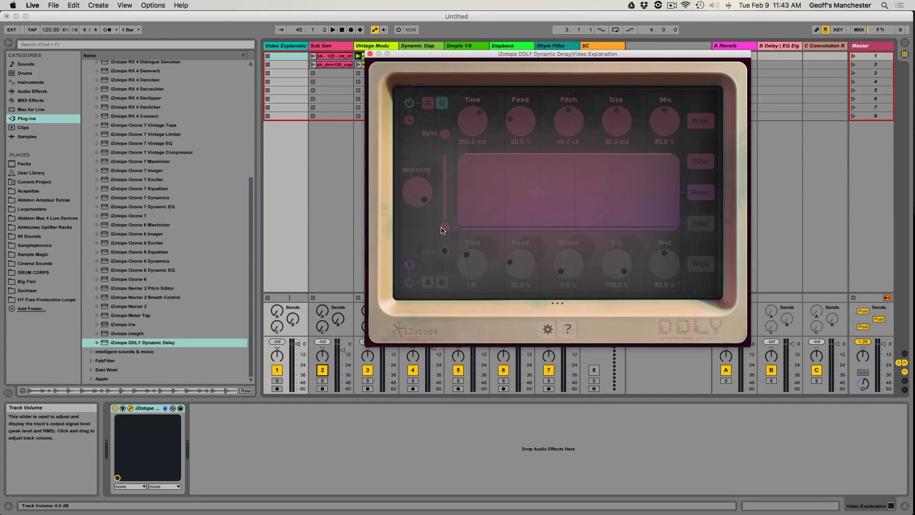
drag(441, 230, 442, 209)
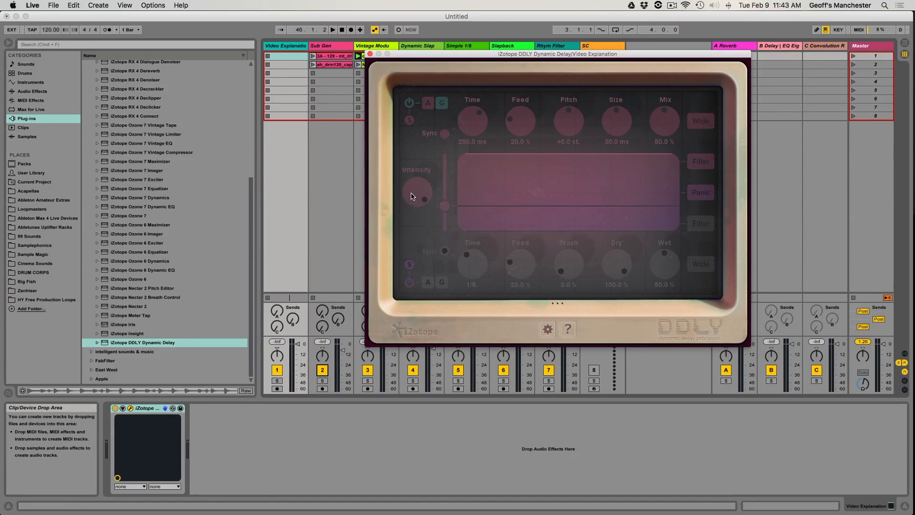
drag(409, 204, 406, 184)
- Turn the top delay's tempo sync on and off, and set its Time to 171.0 ms and Feed to about 32%
click(445, 135)
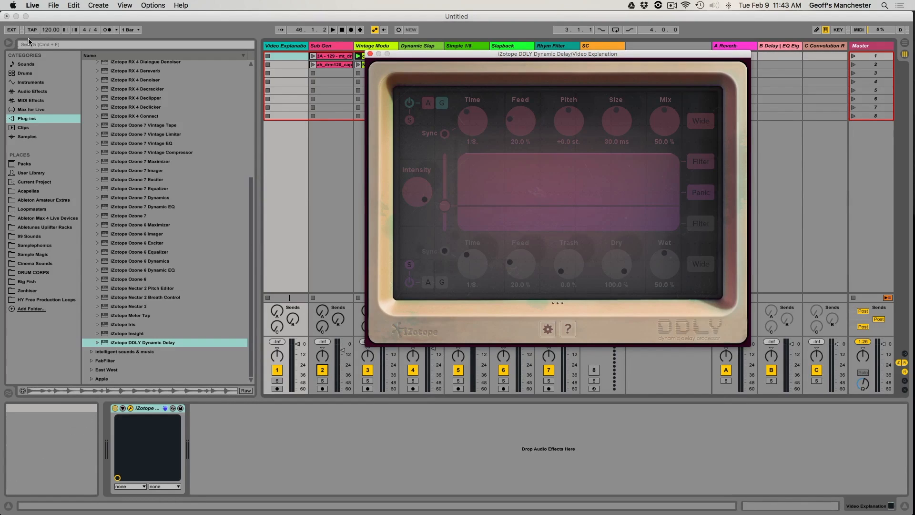
click(444, 131)
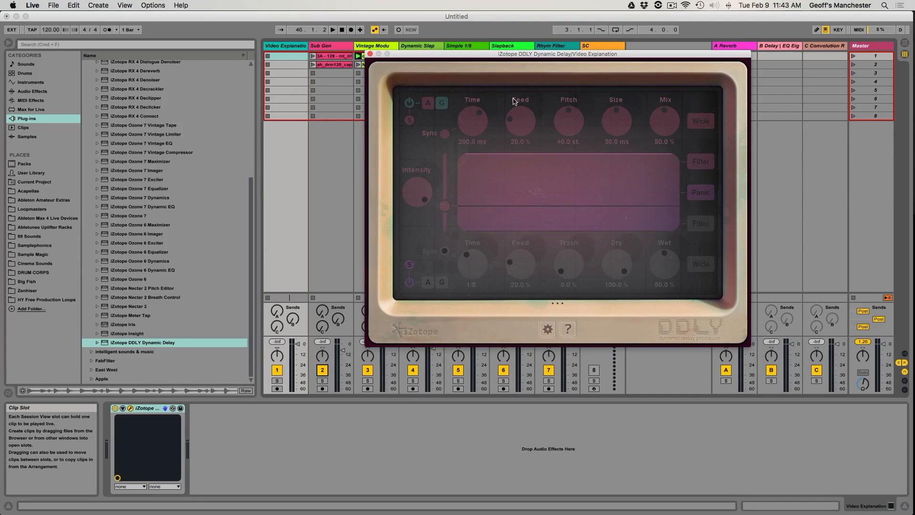
mouse_move(477, 130)
mouse_down()
mouse_move(479, 168)
mouse_move(466, 139)
mouse_up()
drag(516, 134, 515, 129)
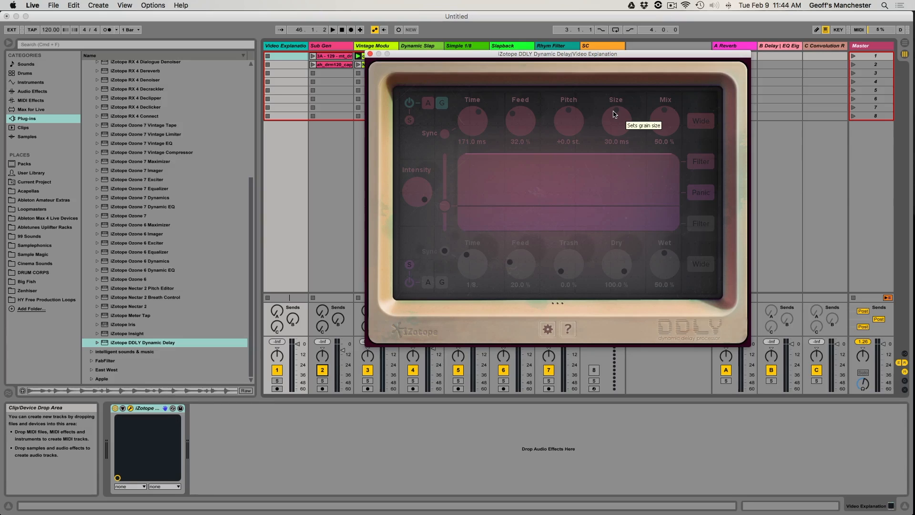
- Set the top delay's Pitch to +2.9 st, Size to 1.1 ms and Mix to 100%
mouse_move(566, 117)
mouse_down()
mouse_move(562, 109)
mouse_move(562, 127)
mouse_up()
mouse_move(617, 120)
mouse_down()
mouse_move(618, 104)
mouse_move(614, 115)
mouse_up()
drag(615, 120, 631, 200)
drag(607, 114, 607, 113)
drag(660, 122, 646, 199)
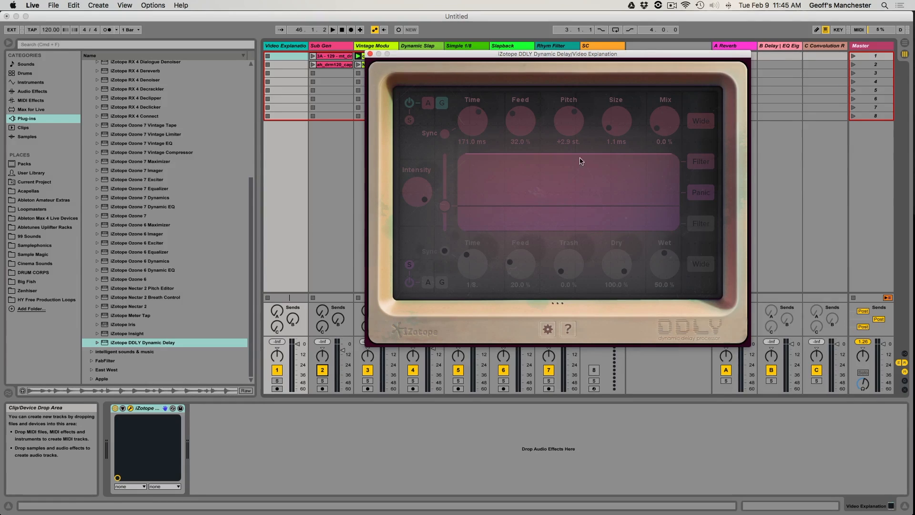
drag(668, 128, 662, 49)
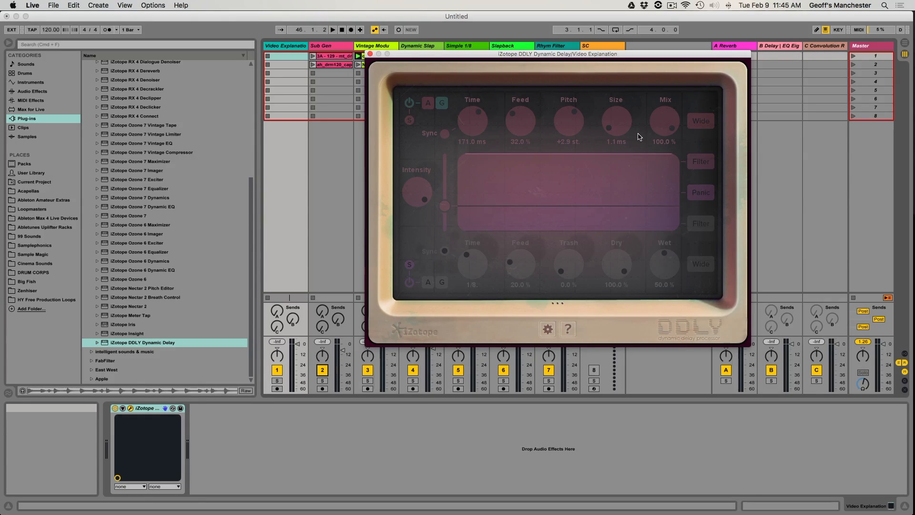
- Show the top delay's filter and narrow it to a mid-frequency band, with the high cutoff at about 1662 Hz
click(706, 161)
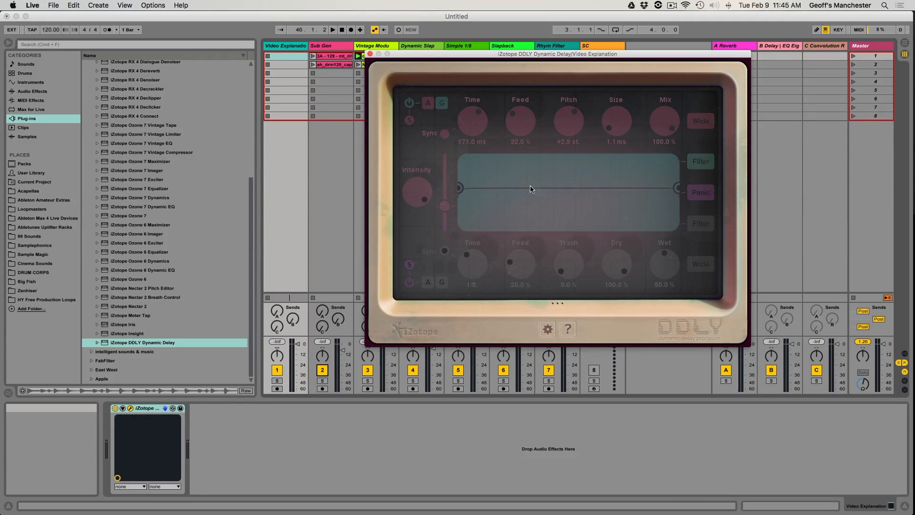
drag(459, 188, 514, 187)
drag(678, 189, 566, 184)
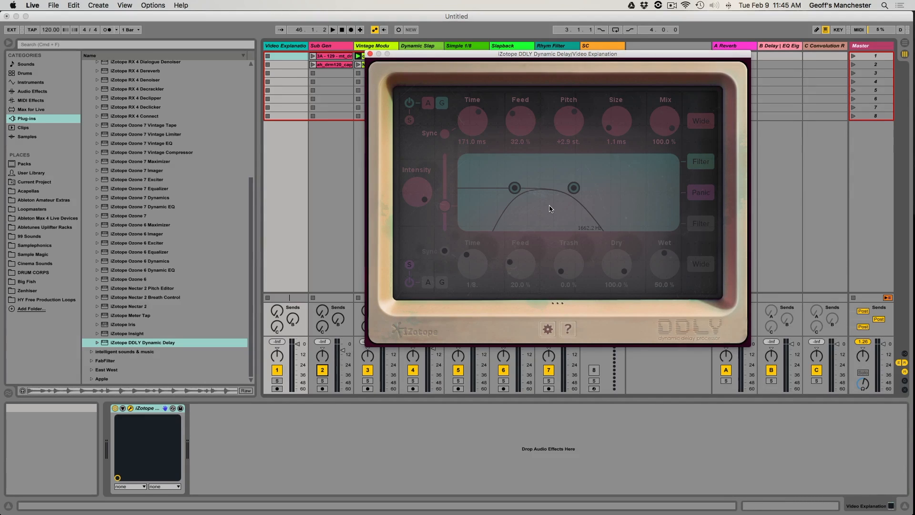
- Toggle the top delay's Wide effect on and off twice
click(700, 123)
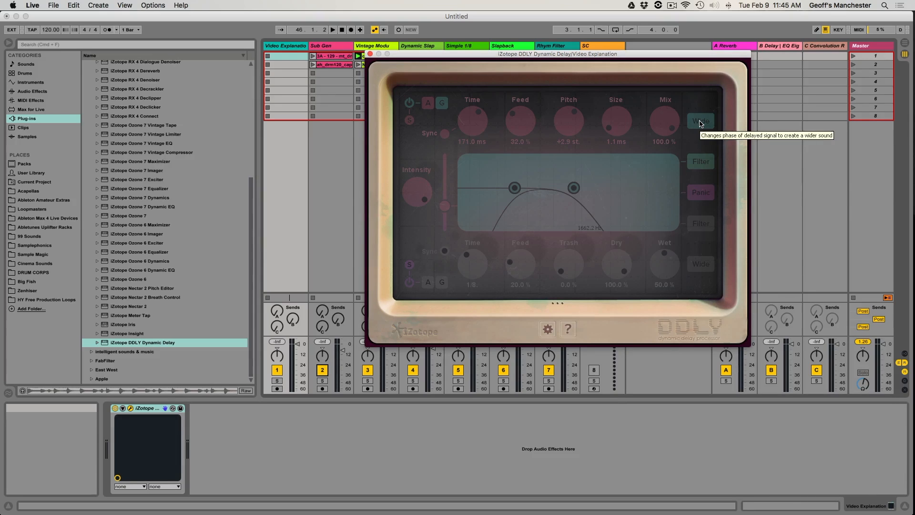
click(700, 124)
click(700, 124)
click(699, 124)
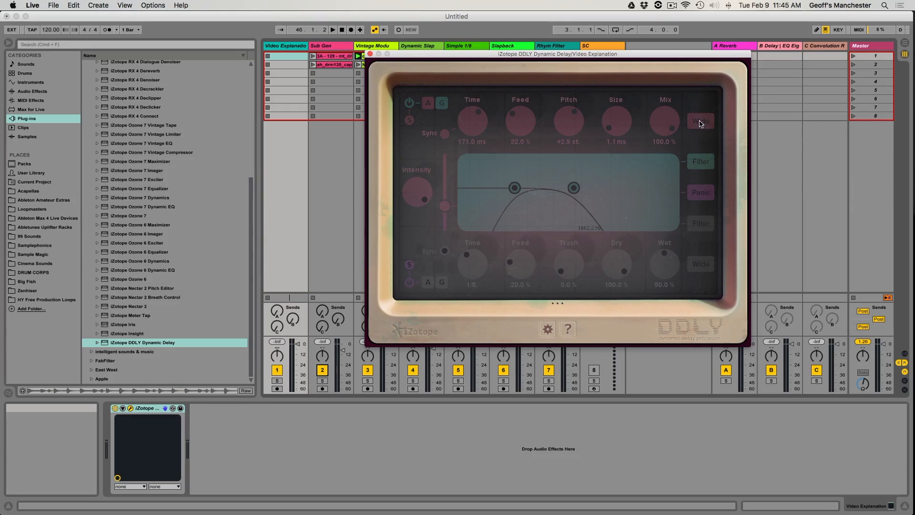
- Close the Video Explanation plug-in window, and open the DDLY Dynamic Delay window of the Sub Gen track
click(370, 54)
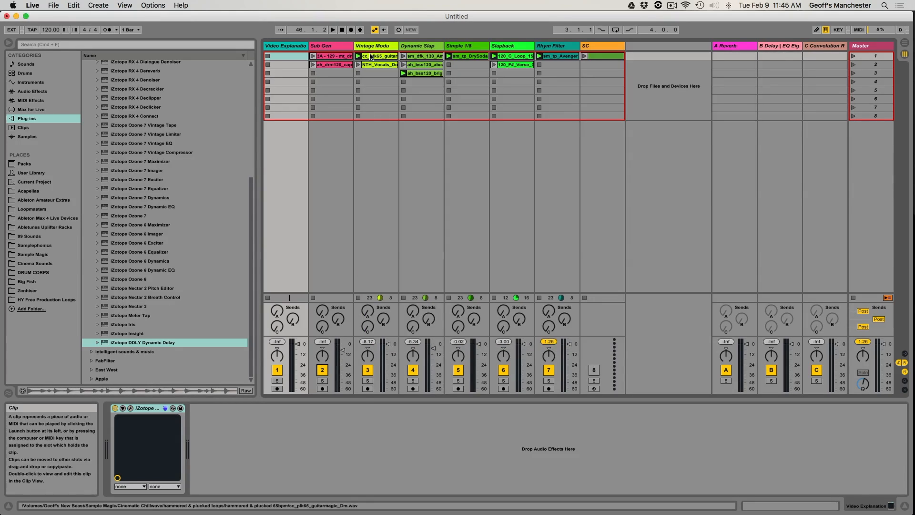
click(327, 45)
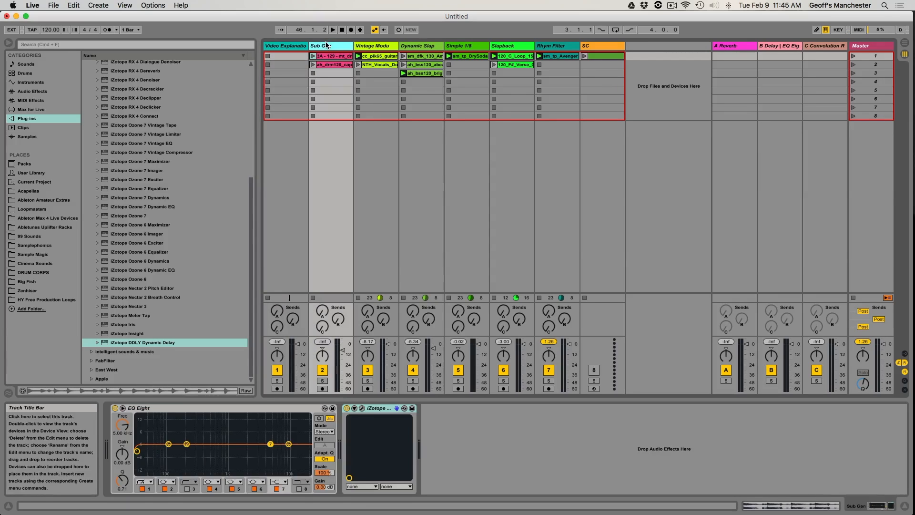
click(363, 408)
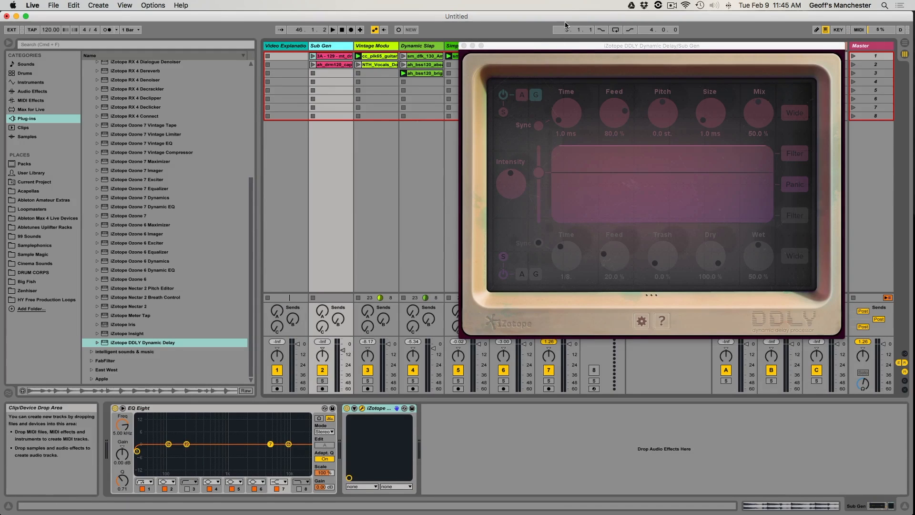
drag(530, 46, 540, 46)
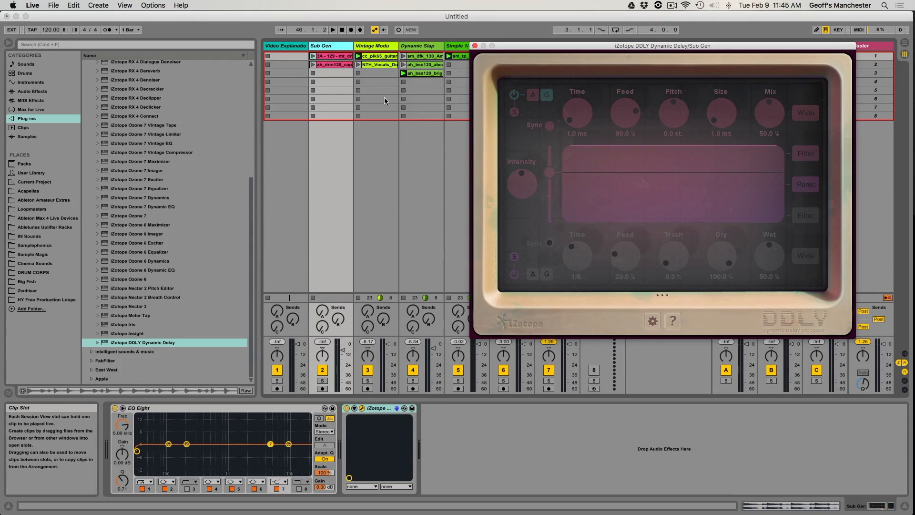
- Solo the Sub Gen track, launch its first clip and raise the track volume
click(323, 381)
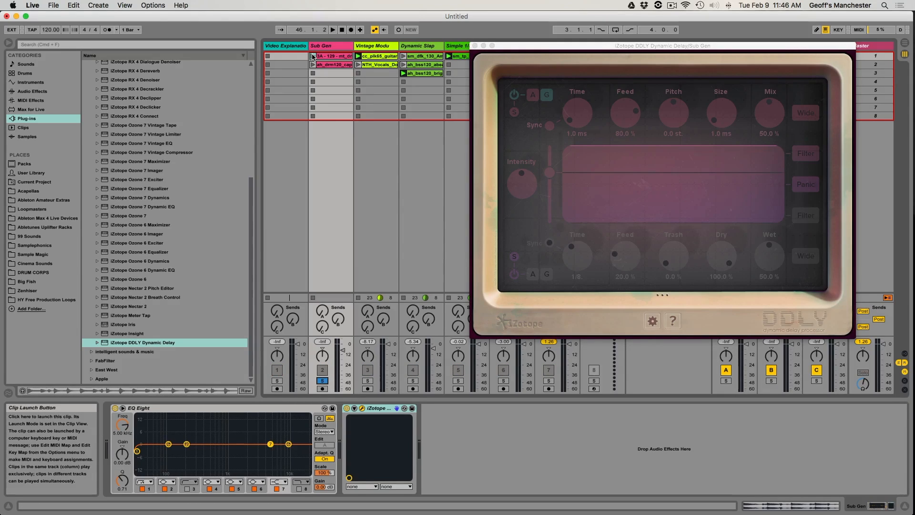
click(312, 56)
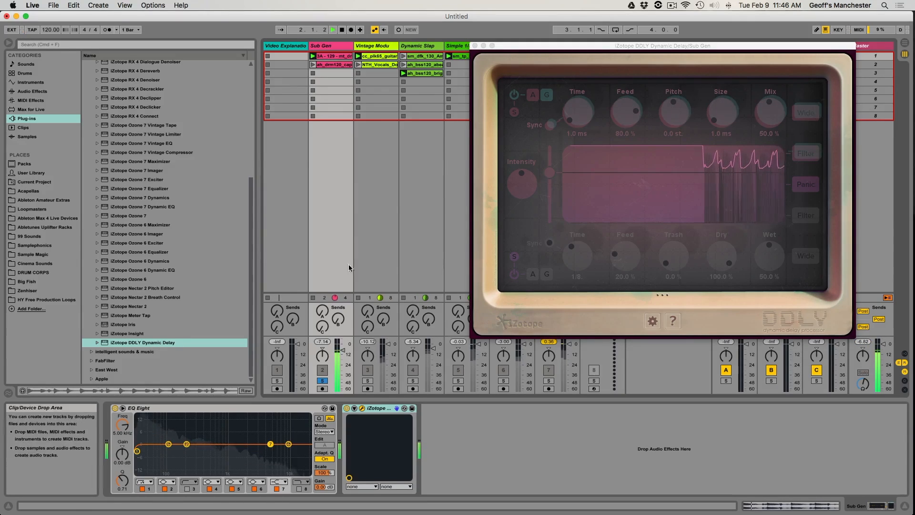
drag(346, 348, 346, 347)
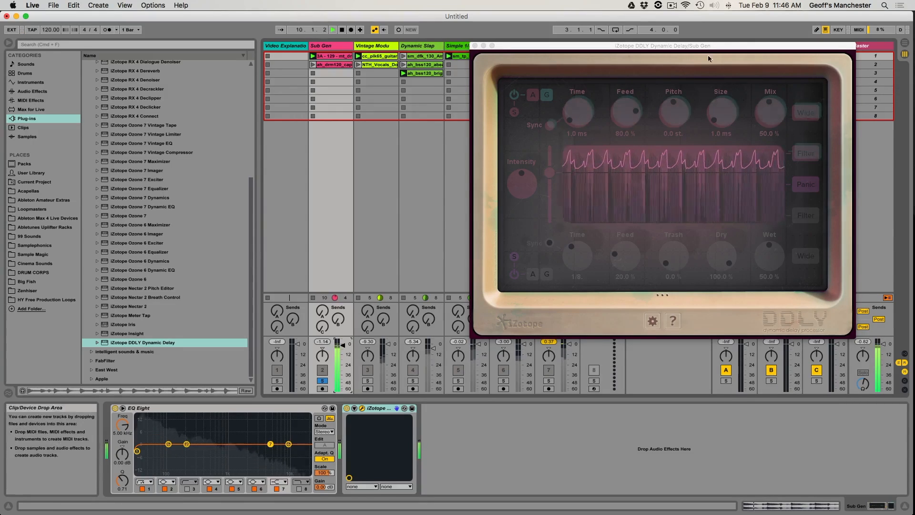
- Compare the sound with the top delay off and on, and with Mix at 90%, 0% and back at 50%
click(514, 94)
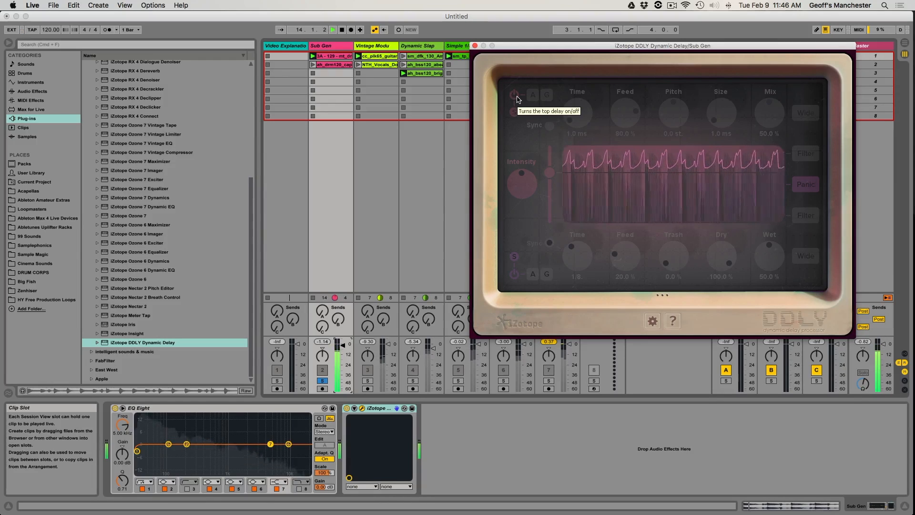
click(515, 94)
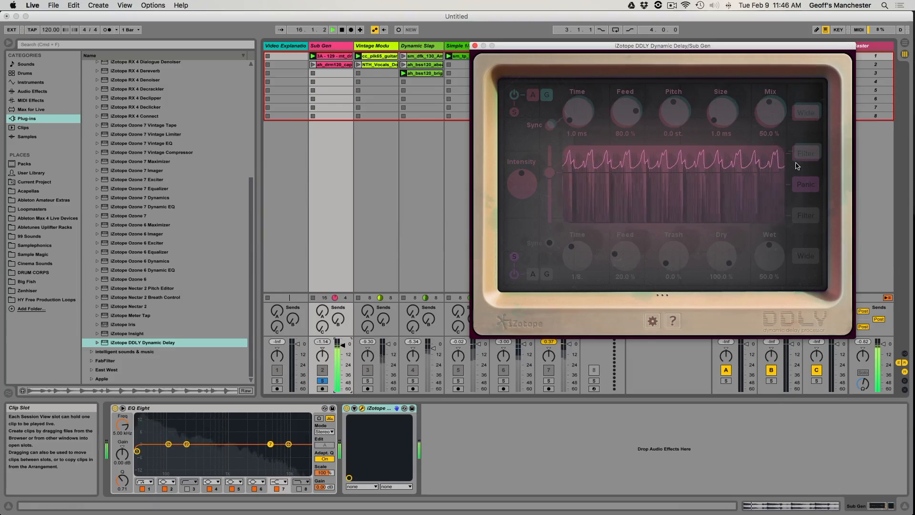
drag(772, 119, 773, 103)
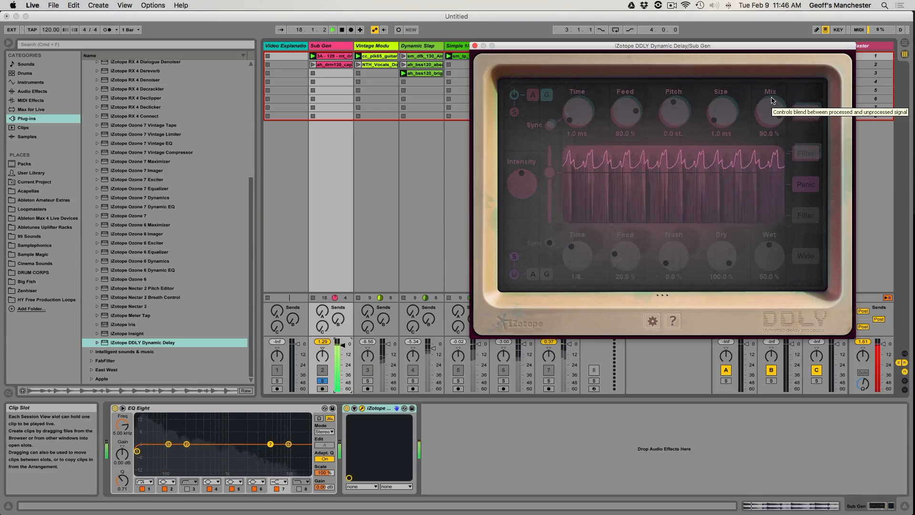
drag(773, 107, 772, 164)
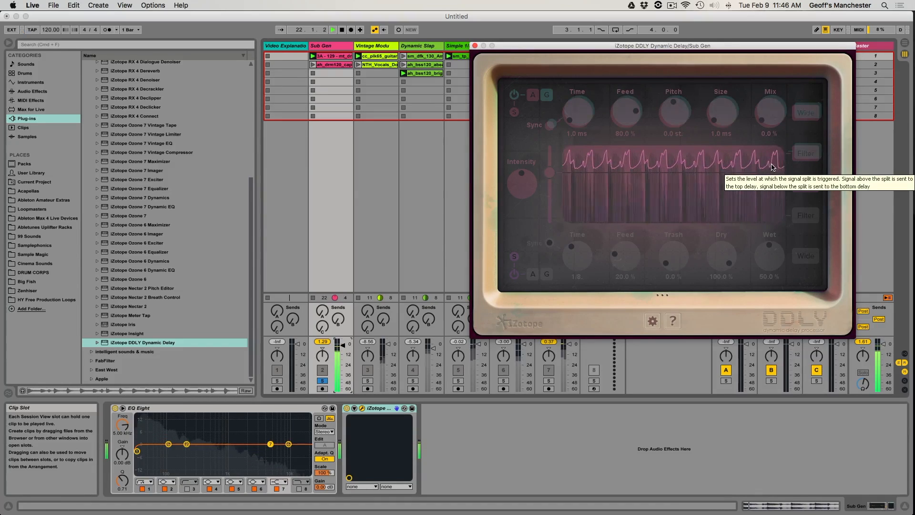
drag(768, 148, 768, 128)
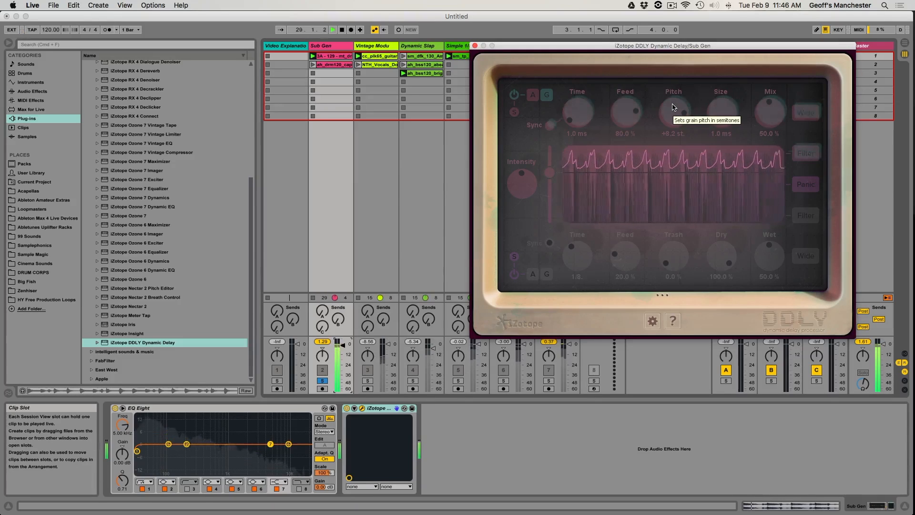
- Set the top delay's grain Pitch to +0.5 st
drag(672, 107, 672, 108)
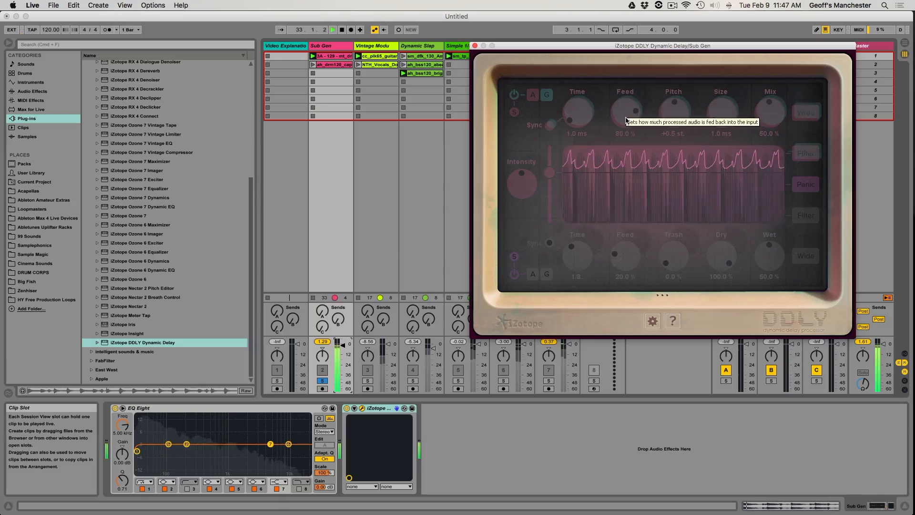
- Set the top delay's Feed to 78%, and audition the Sub Gen track's second clip with DDLY bypassed and active
drag(626, 120, 591, 130)
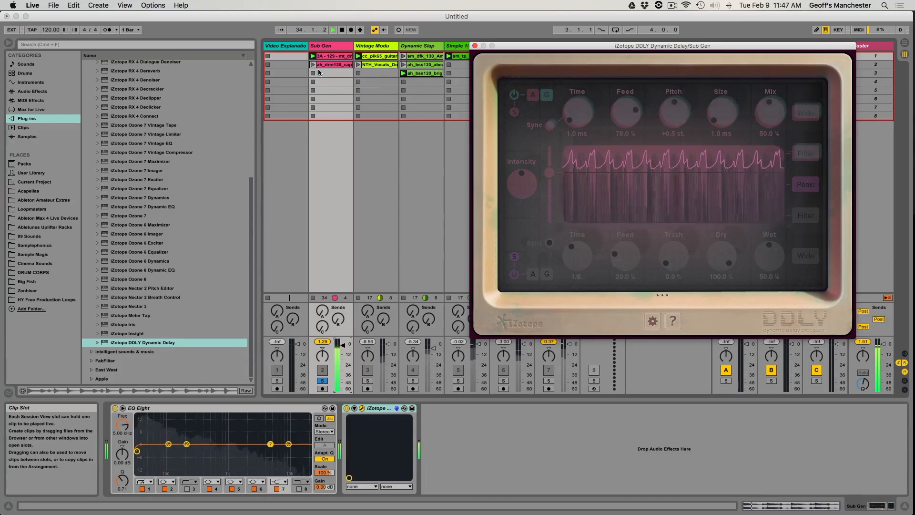
click(313, 64)
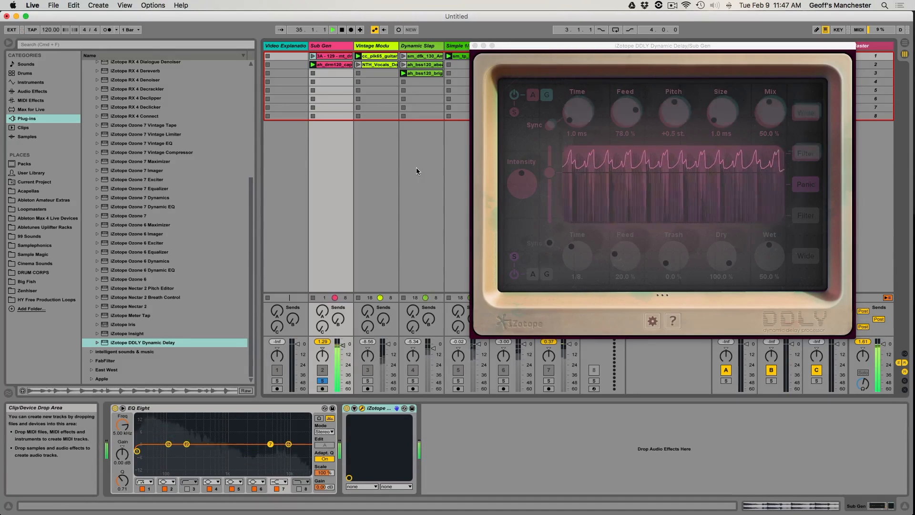
click(348, 410)
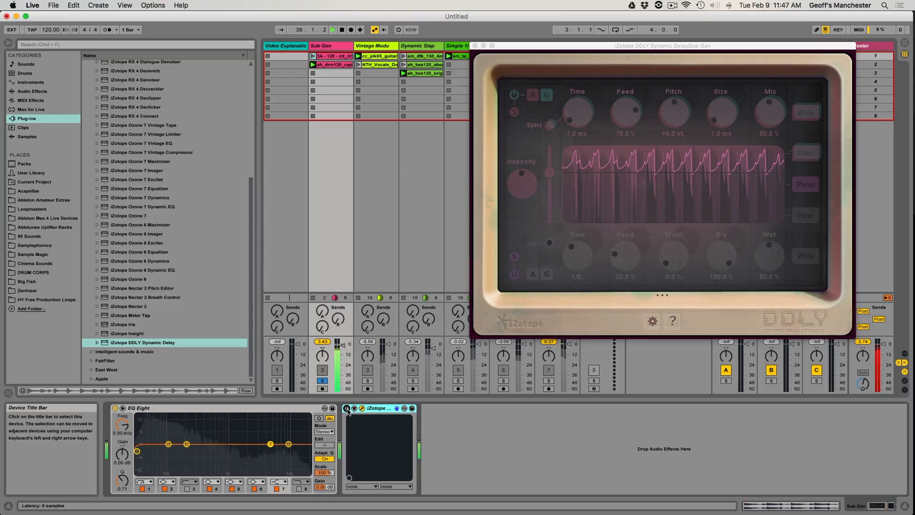
click(347, 409)
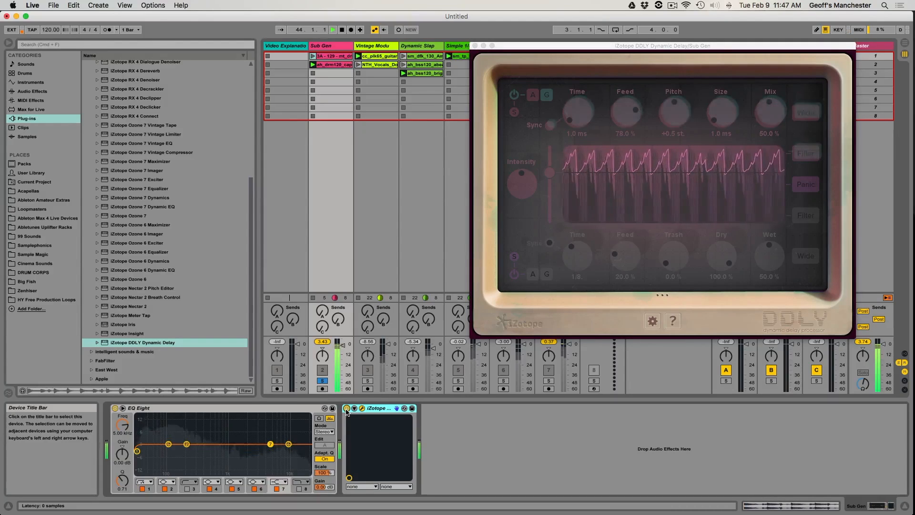
key(space)
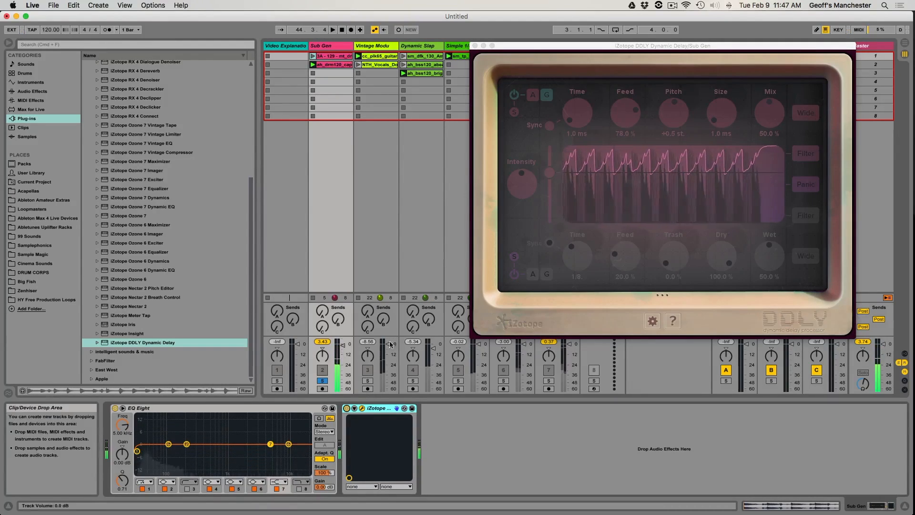
- Solo the Vintage Modu track, deactivate DDLY on the Sub Gen track and launch the guitar clip
click(367, 380)
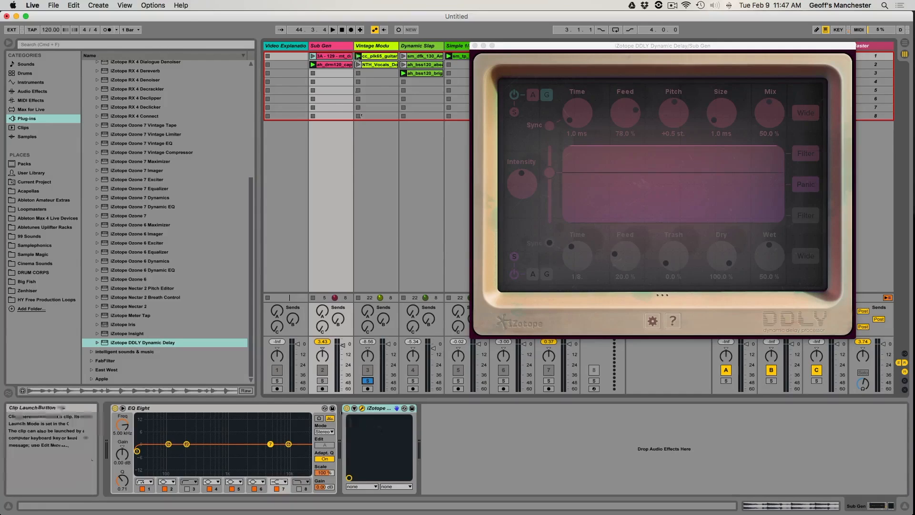
click(347, 408)
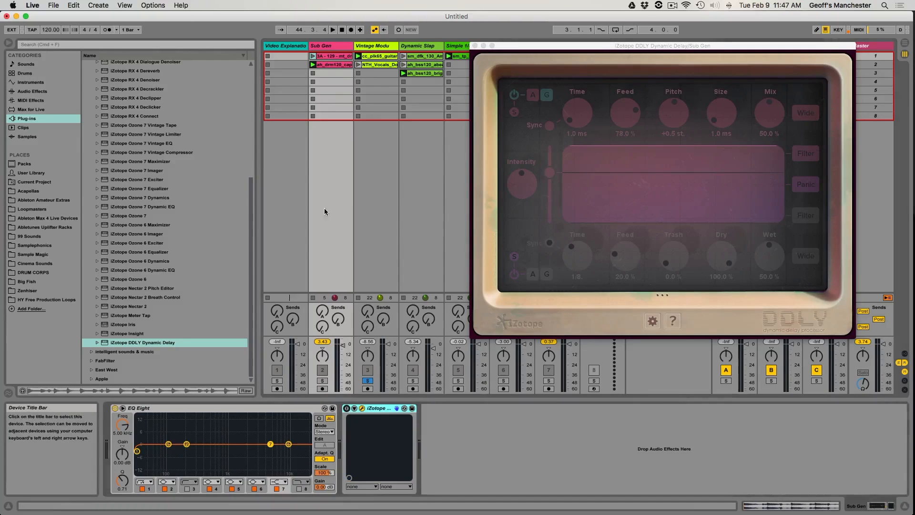
click(358, 56)
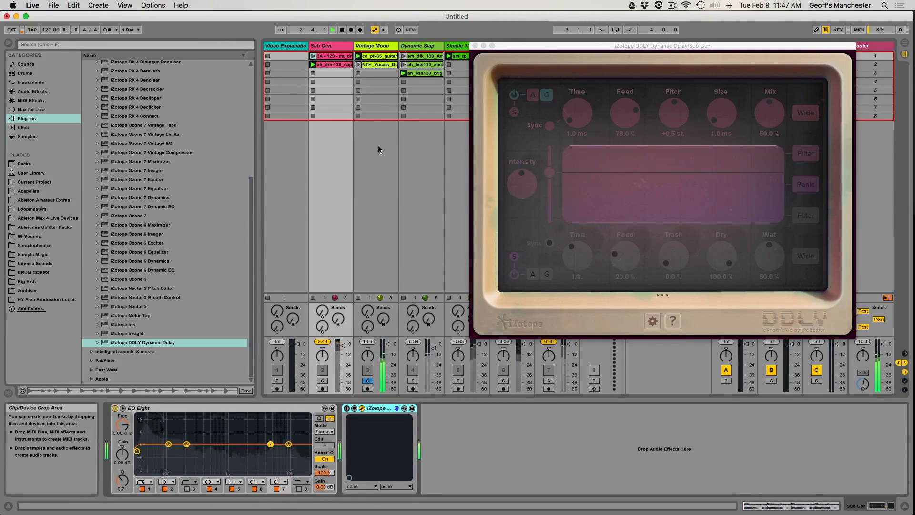
- Show the Vintage Modu track's DDLY and compare the guitar clip with the device bypassed and active
click(368, 66)
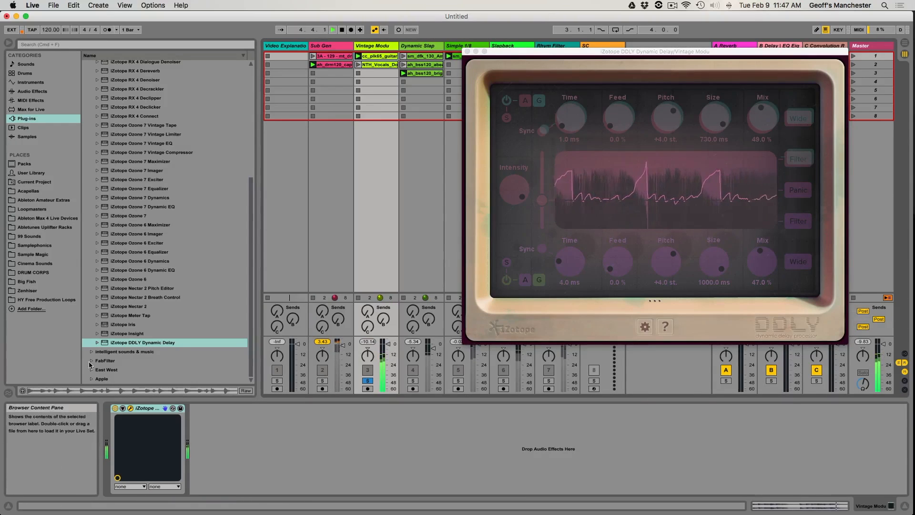
click(114, 409)
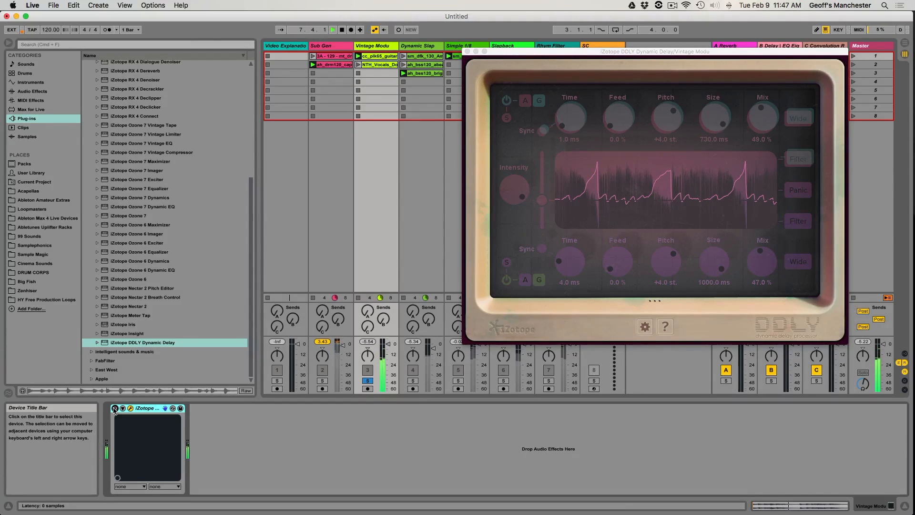
click(114, 408)
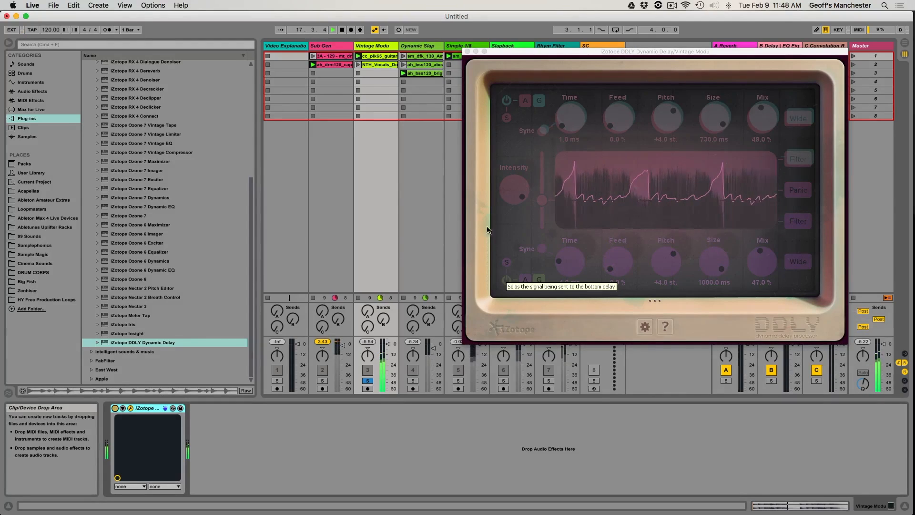
- Audition the NTH_Vocals clip on the Vintage Modu track several times and show its clip details
click(358, 65)
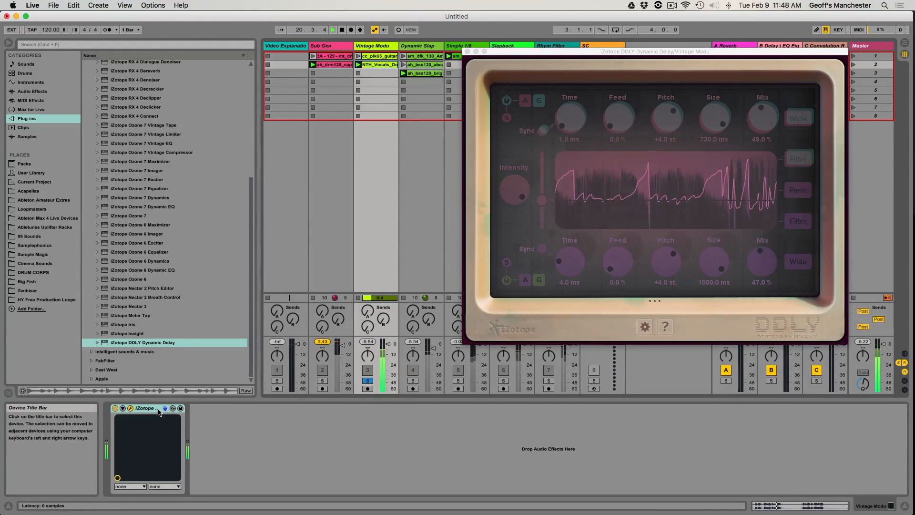
click(369, 67)
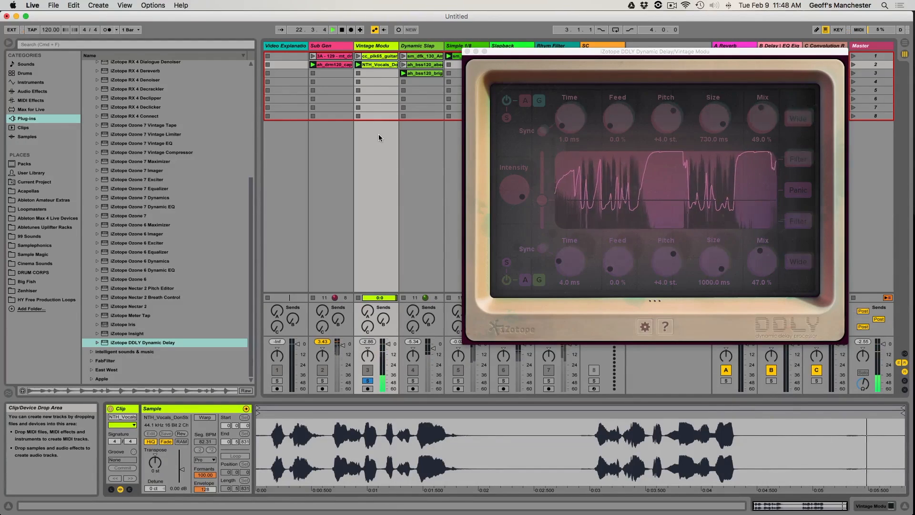
click(359, 65)
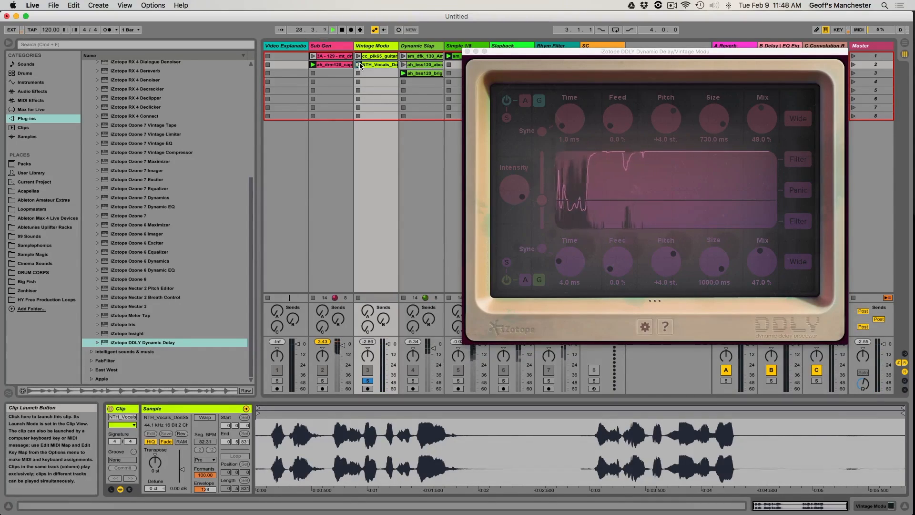
click(360, 66)
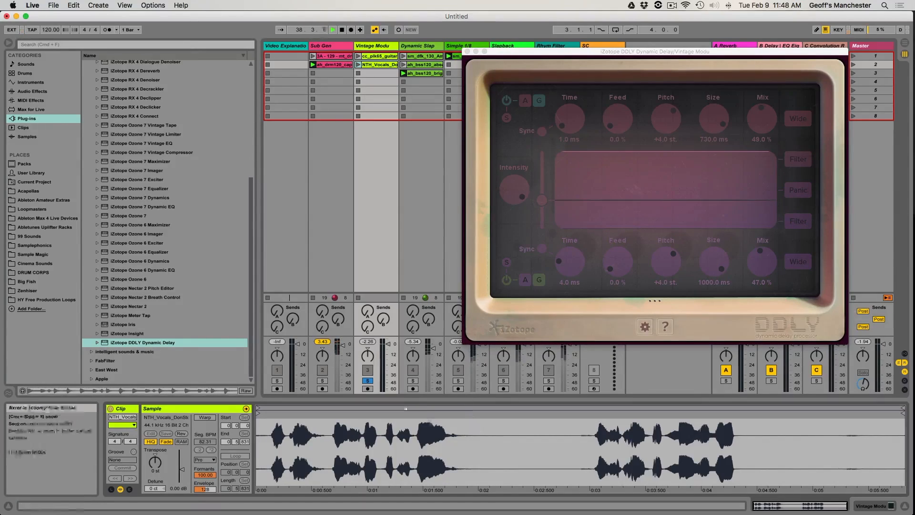
- Solo the Dynamic Slap track, open its DDLY Dynamic Delay window and start playback
click(411, 381)
click(423, 45)
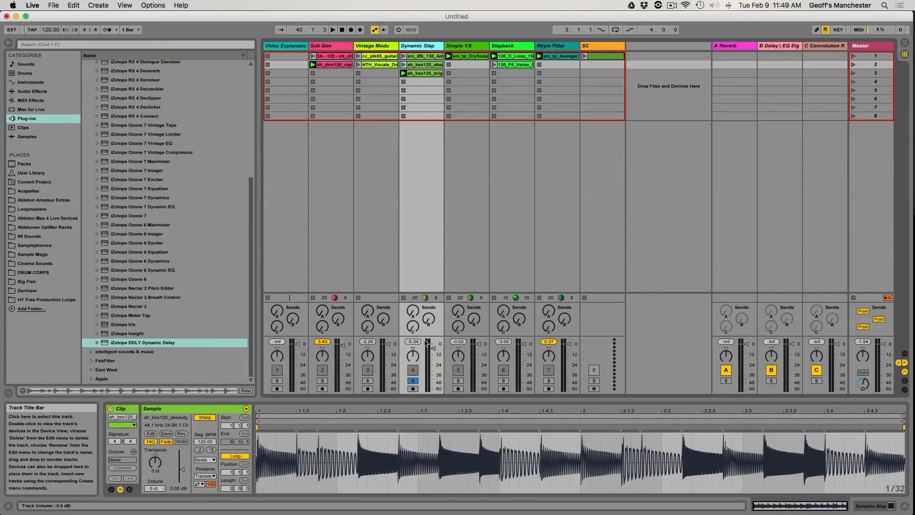
key(shift+Tab)
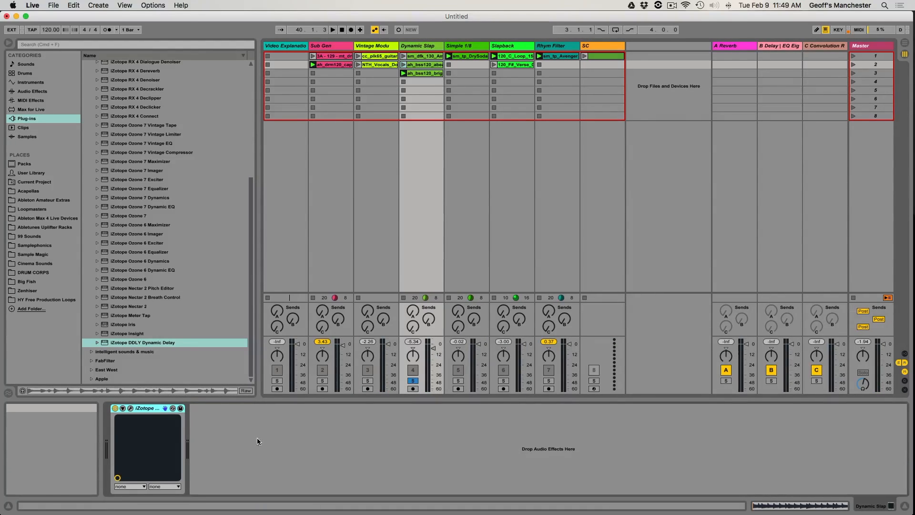
click(130, 409)
key(space)
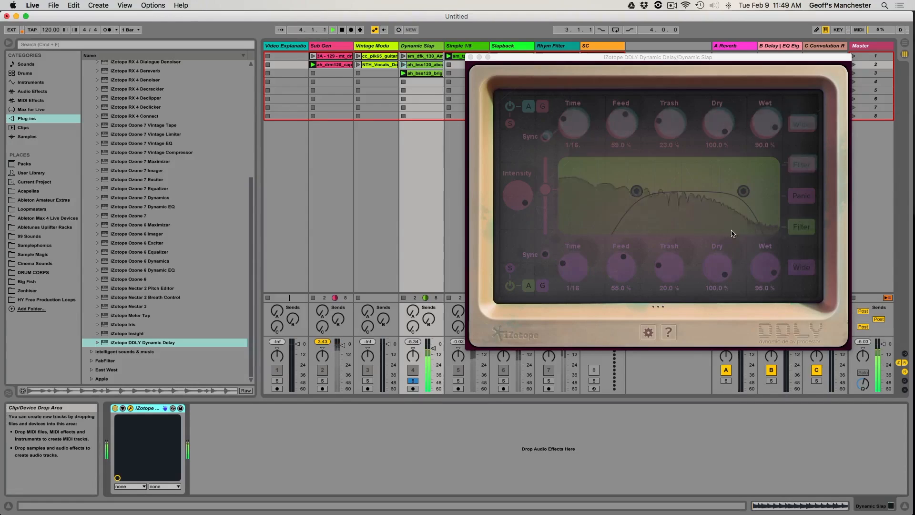
- Display the top delay's filter curve, and compare the Dynamic Slap track's first clip with DDLY bypassed and active
click(801, 164)
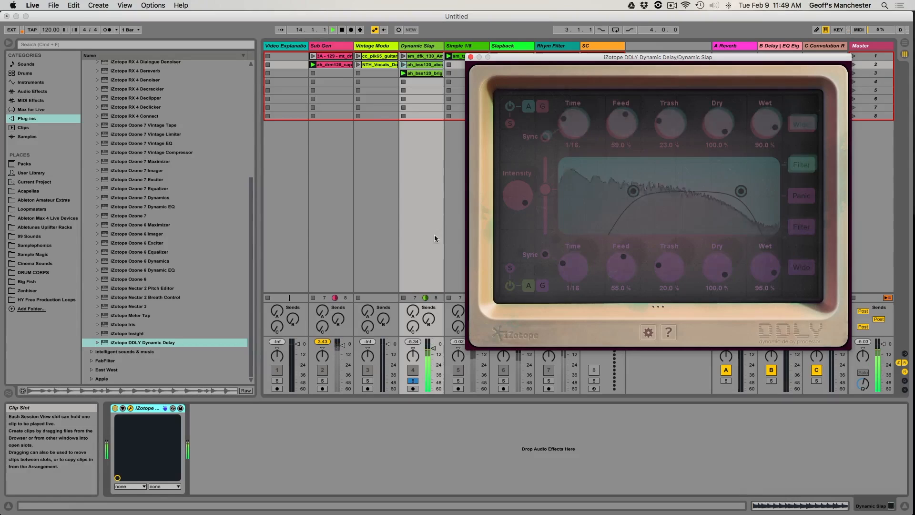
click(114, 409)
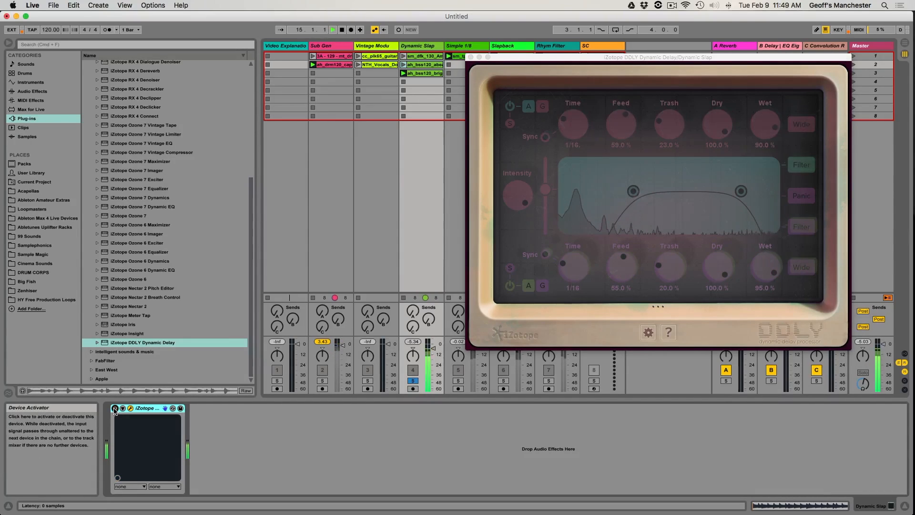
click(401, 56)
click(115, 409)
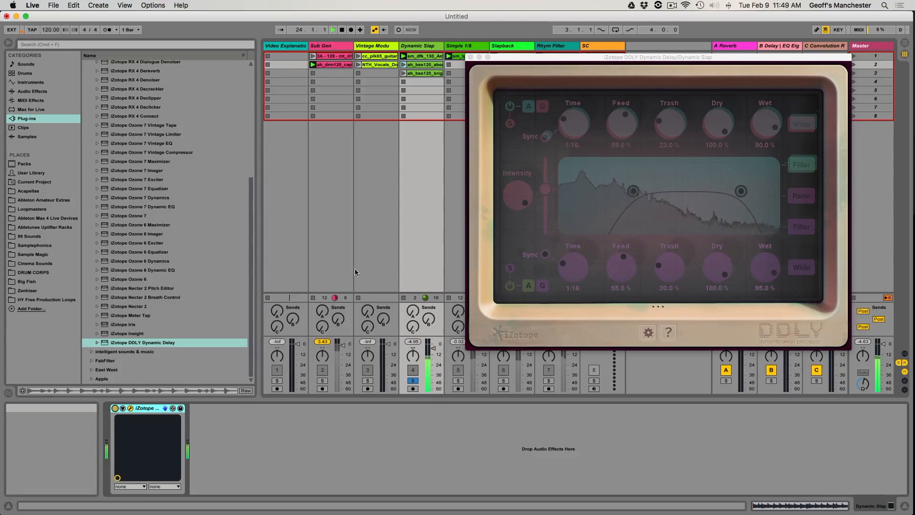
click(548, 193)
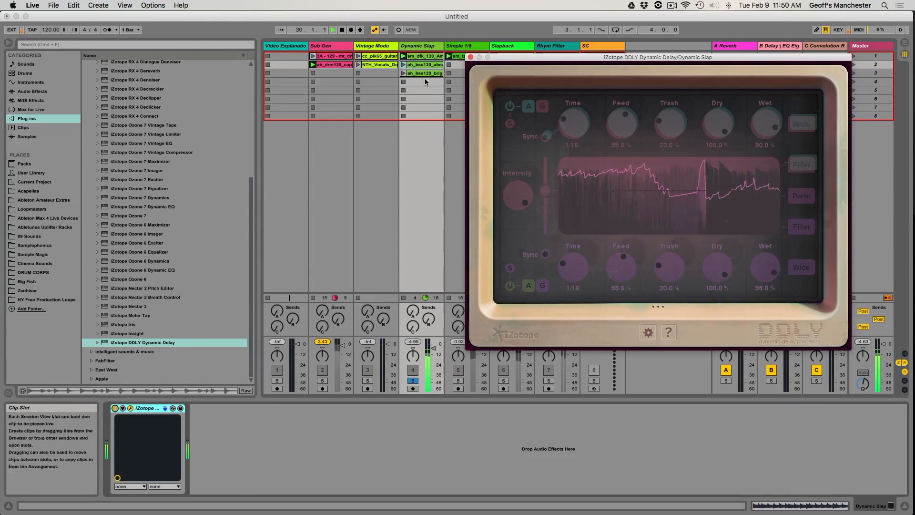
- Launch the Dynamic Slap track's second clip, and compare it with DDLY and with the top delay alone switched off and on
click(404, 64)
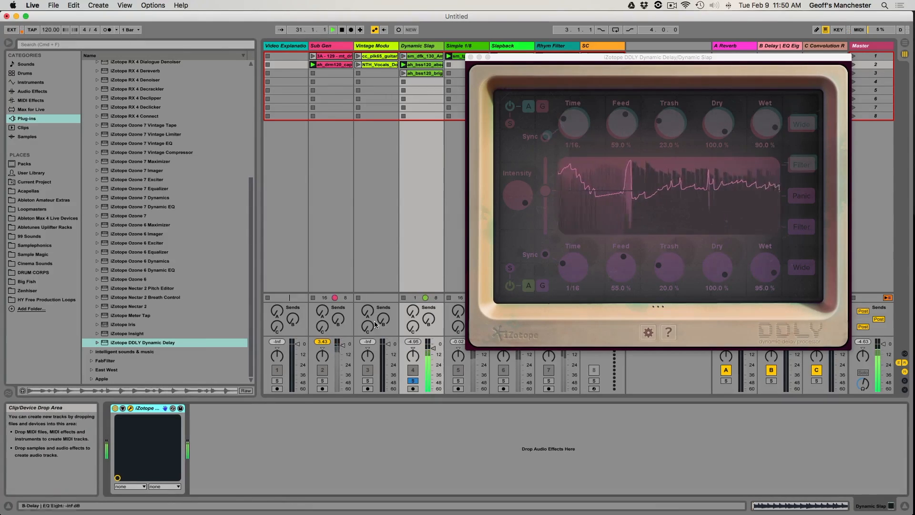
click(115, 409)
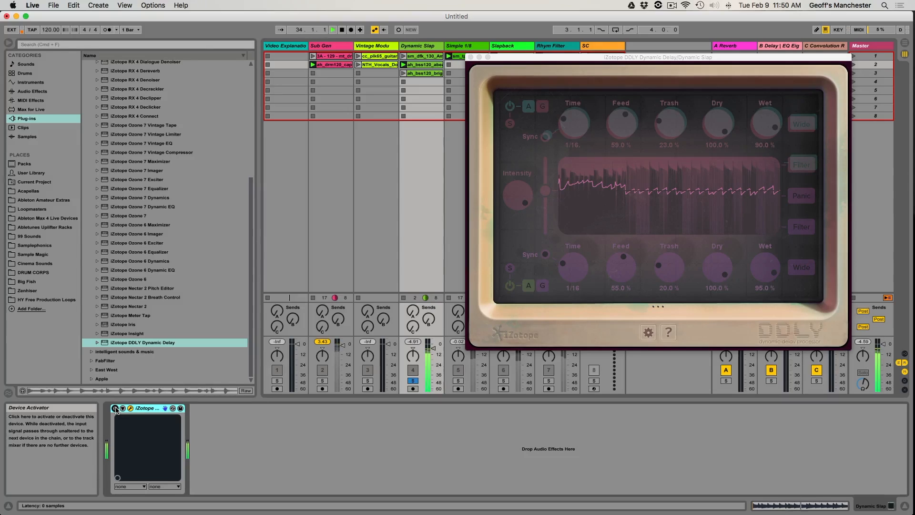
click(115, 409)
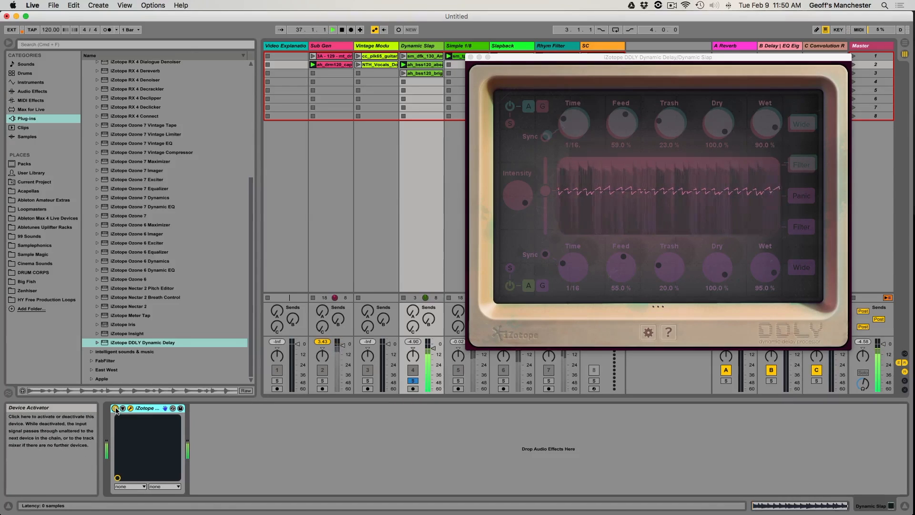
click(510, 106)
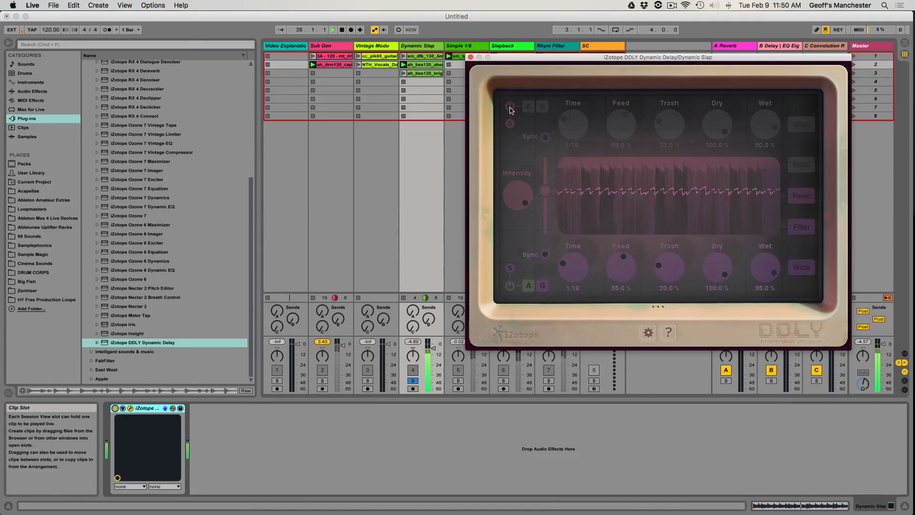
click(510, 111)
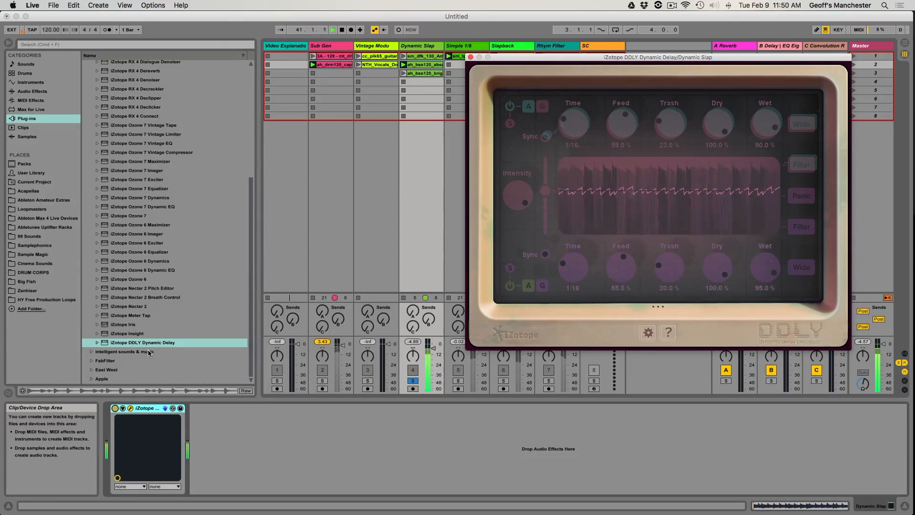
click(115, 409)
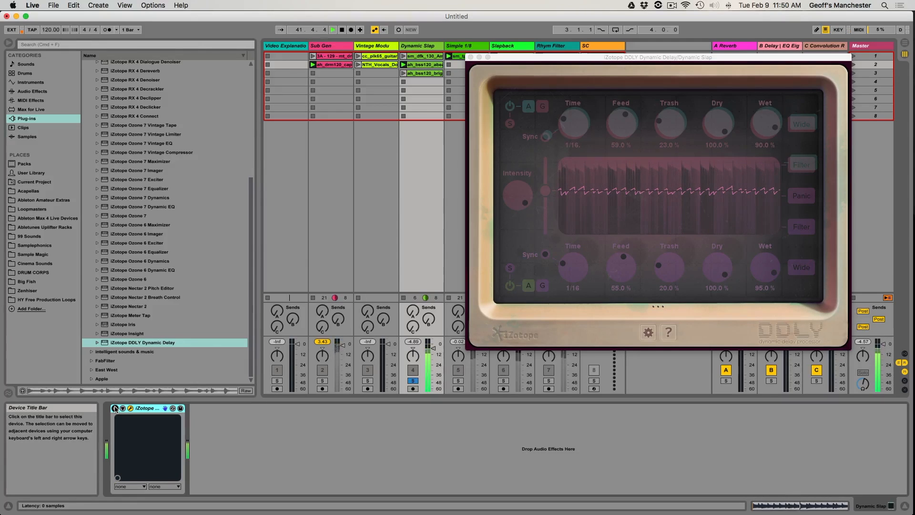
click(115, 408)
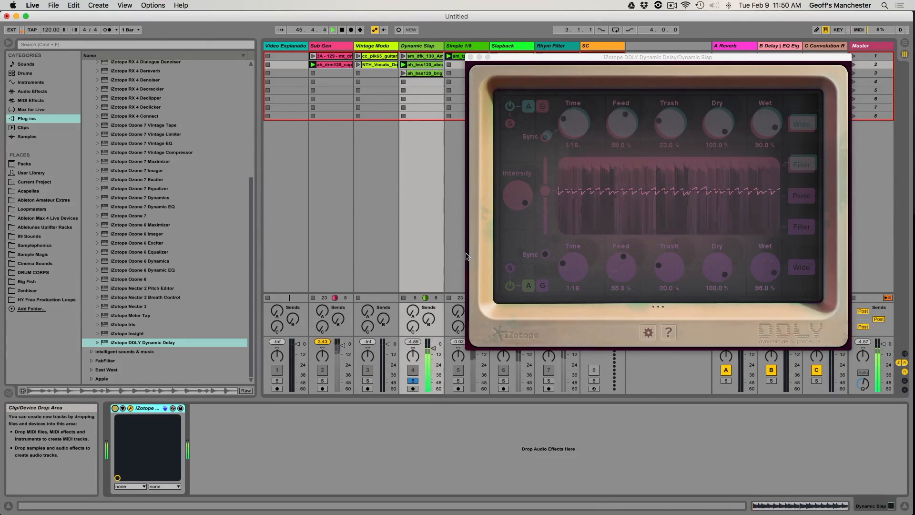
- Solo the Simple 1/8 track and play it with its DDLY device bypassed
click(458, 381)
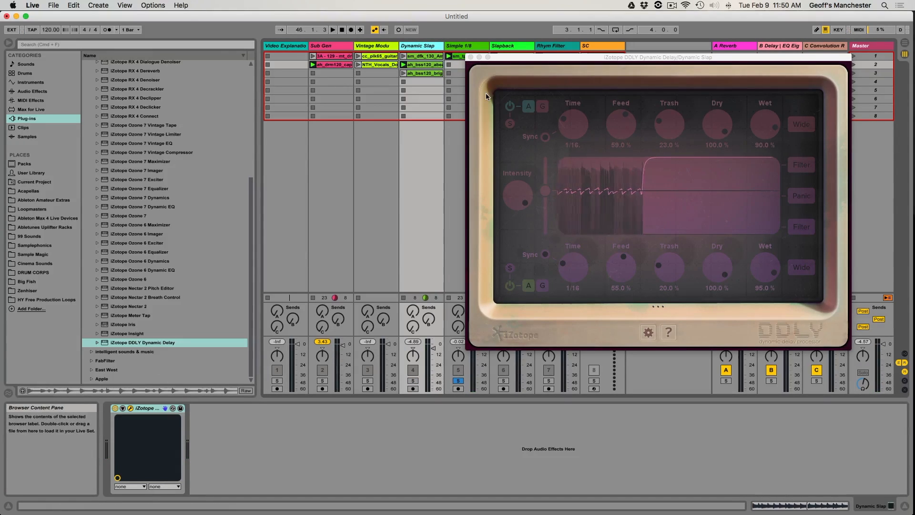
click(466, 46)
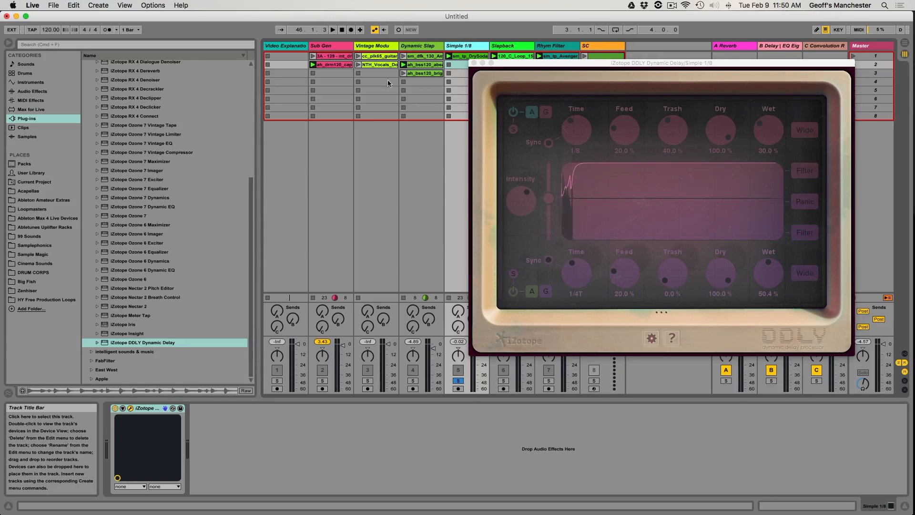
click(115, 409)
key(space)
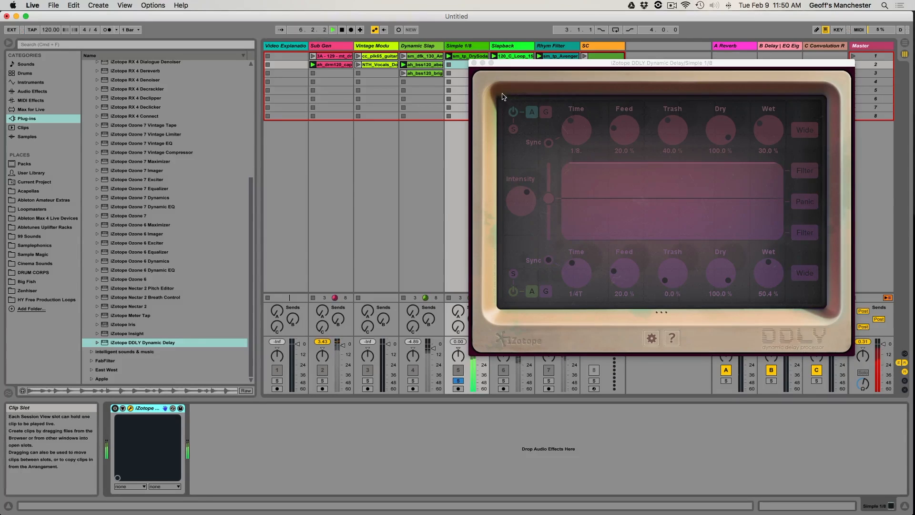
- Reactivate DDLY on the Simple 1/8 track and raise the top delay's Wet level to 95%
click(115, 409)
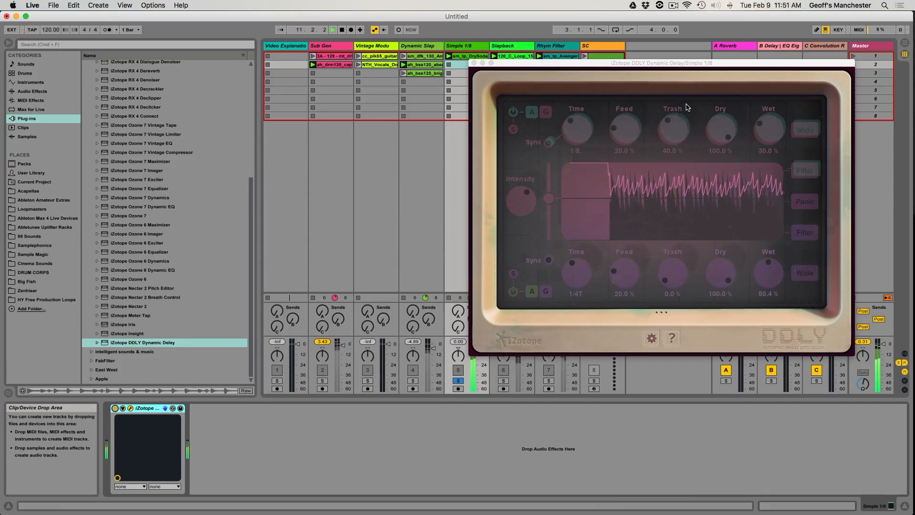
drag(768, 132, 768, 112)
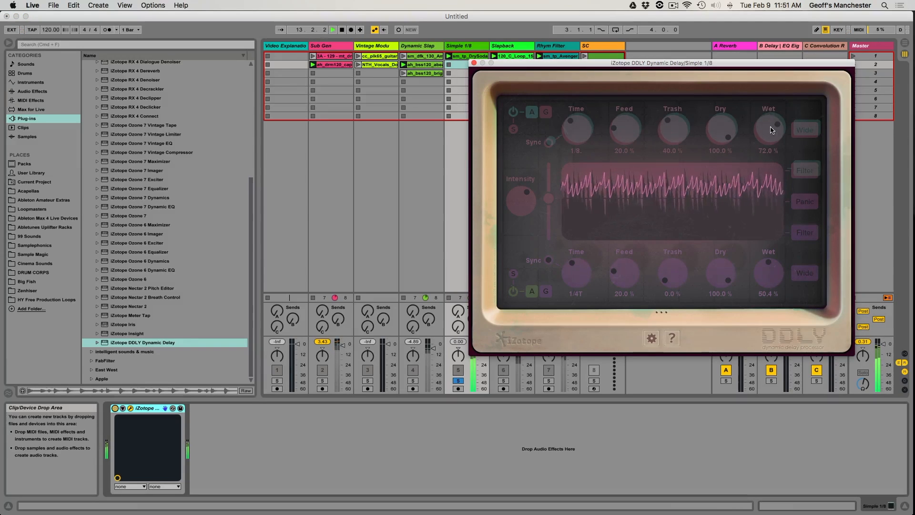
drag(772, 129, 763, 109)
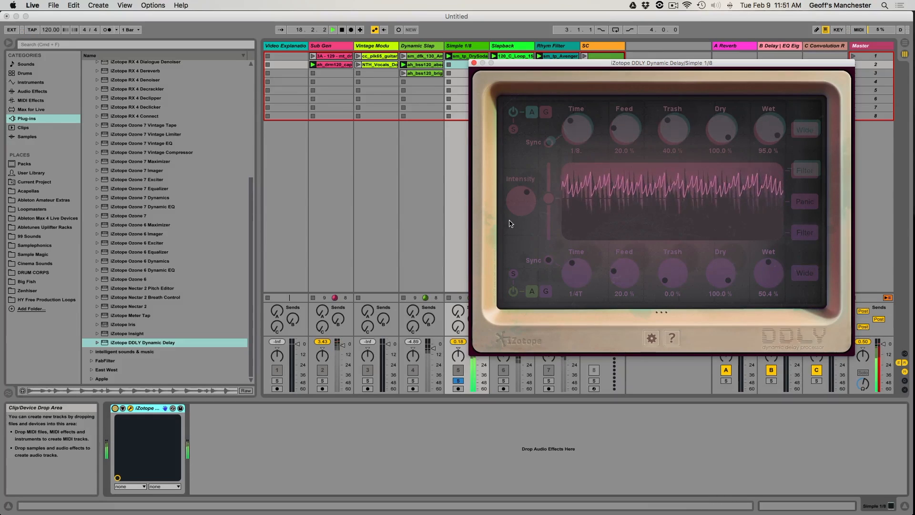
- Display the bottom delay's filter curve for the Simple 1/8 track and replay the track through DDLY
click(808, 233)
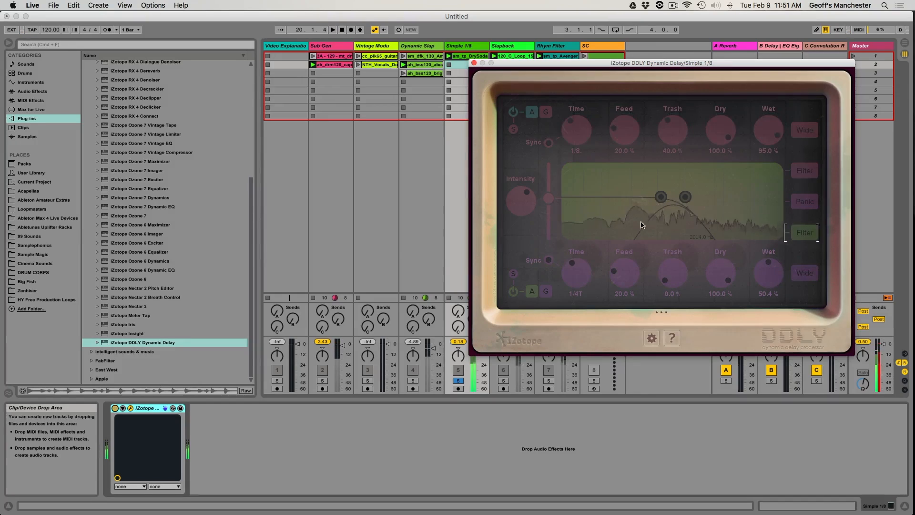
key(space)
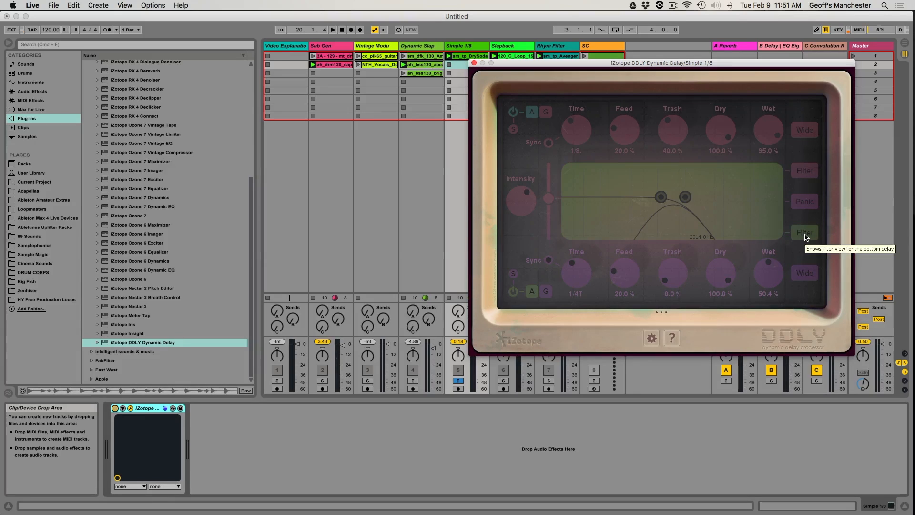
key(space)
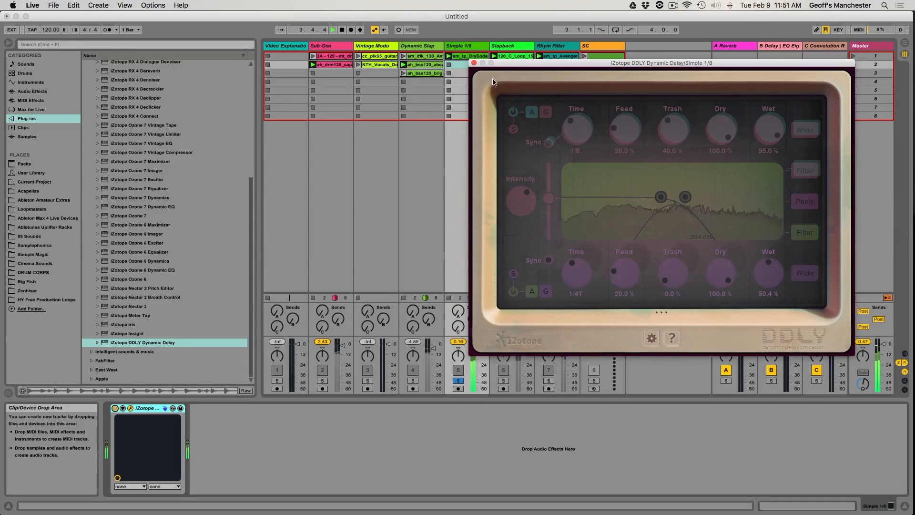
drag(586, 62, 255, 62)
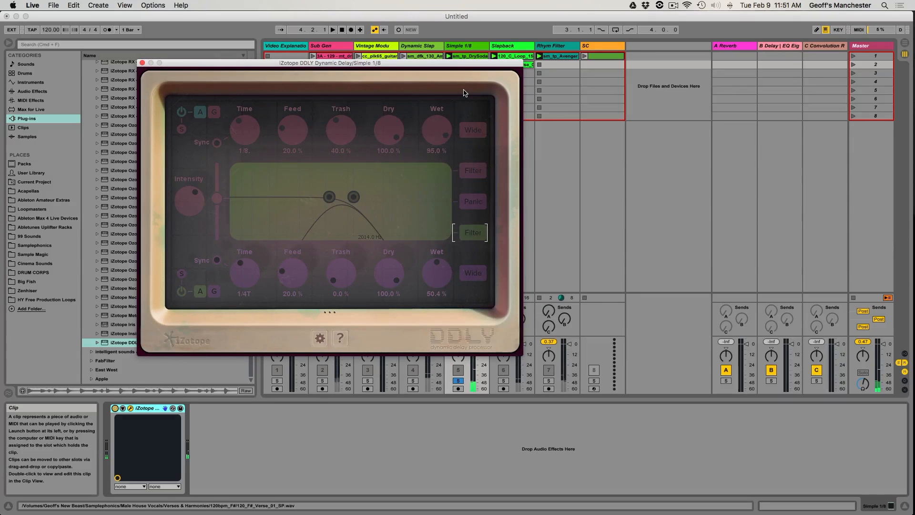
- Solo the Slapback track, and compare its first clip with DDLY bypassed and active
click(515, 47)
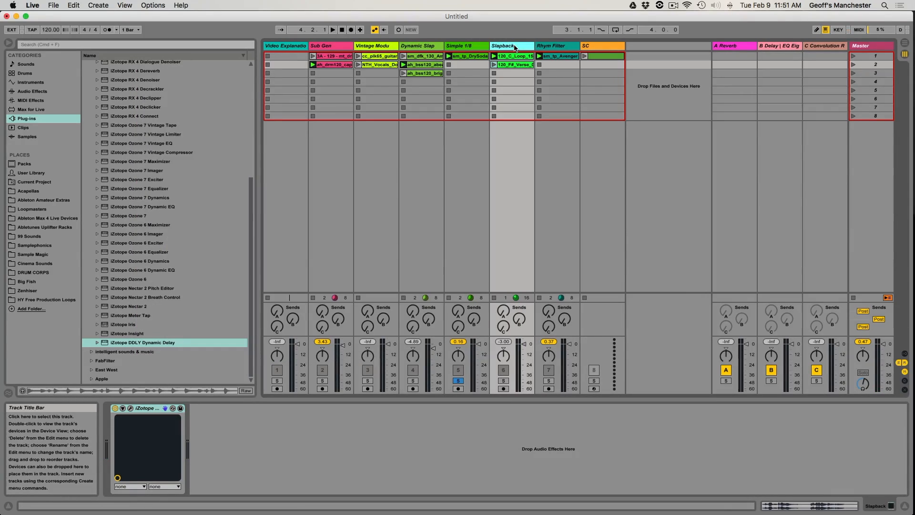
click(503, 381)
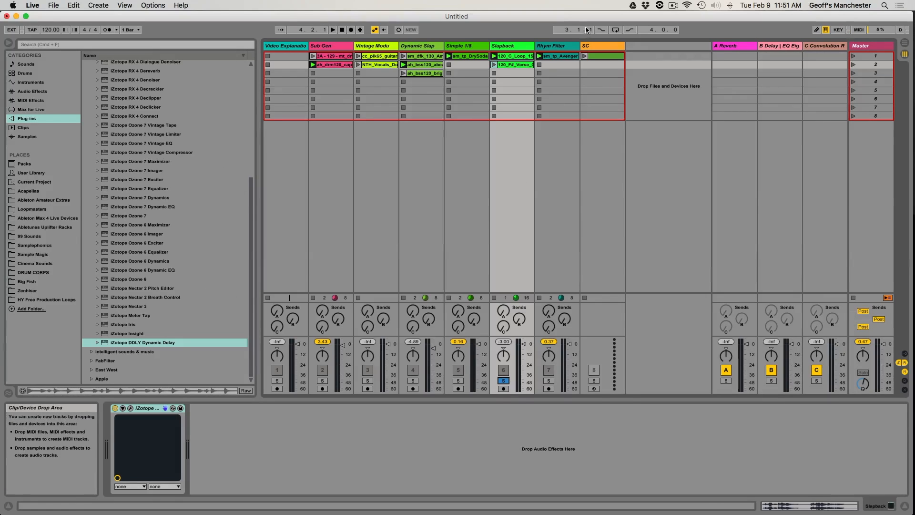
click(500, 56)
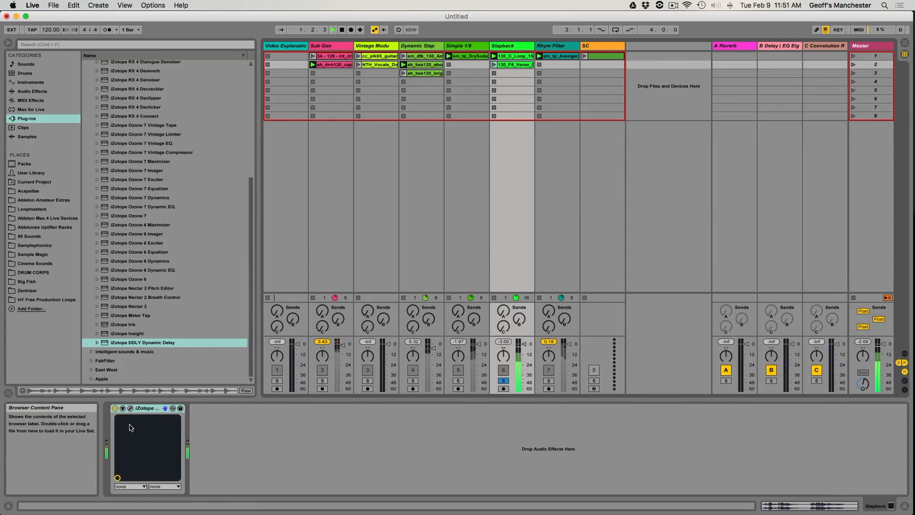
click(130, 409)
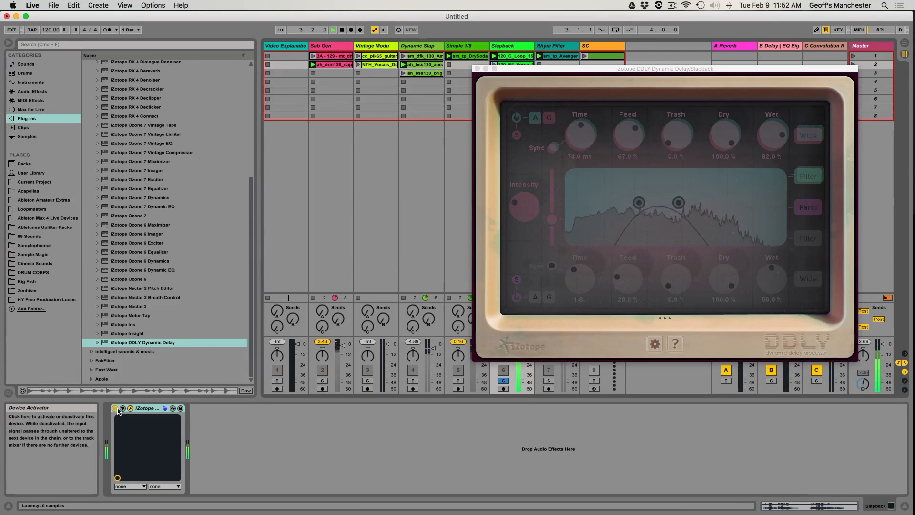
click(116, 409)
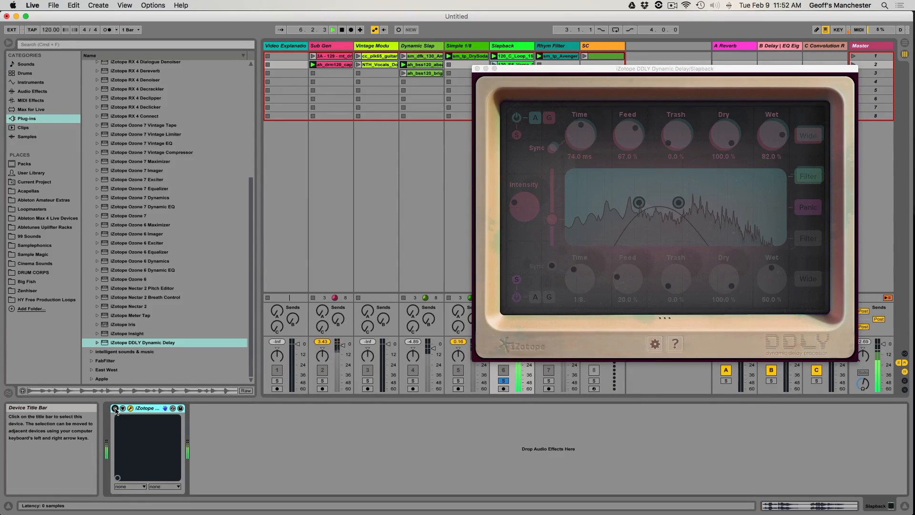
click(115, 409)
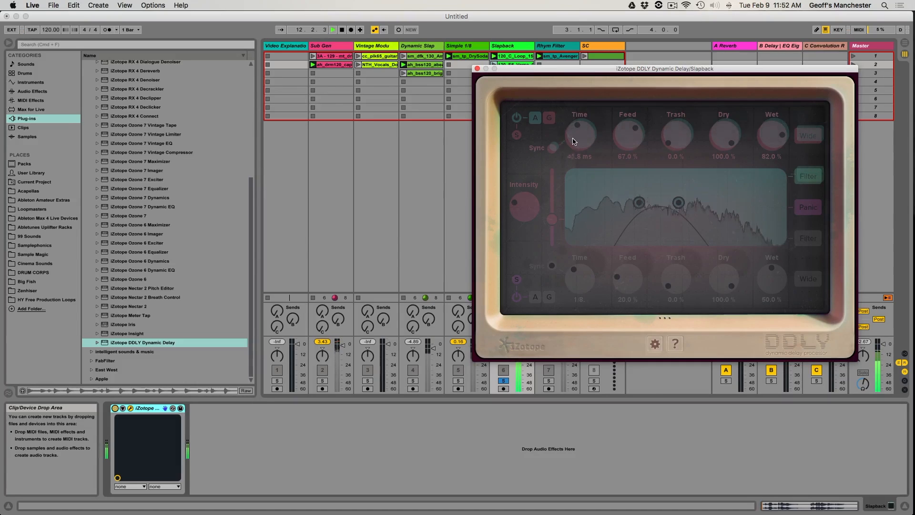
- Set the Slapback top delay's Time to 38.5 ms and Wet level to 100%, and briefly try some Trash
mouse_move(572, 137)
mouse_down()
mouse_move(572, 147)
mouse_move(564, 126)
mouse_move(573, 145)
mouse_up()
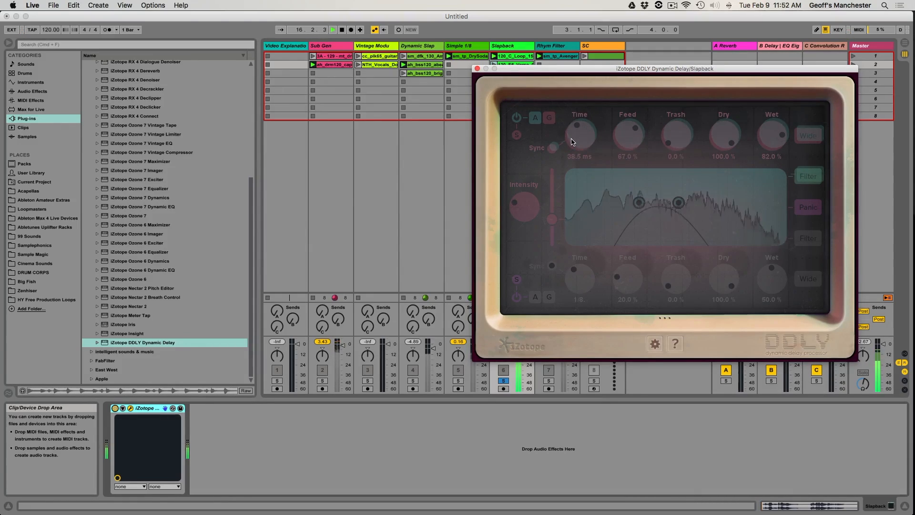
drag(768, 142, 768, 125)
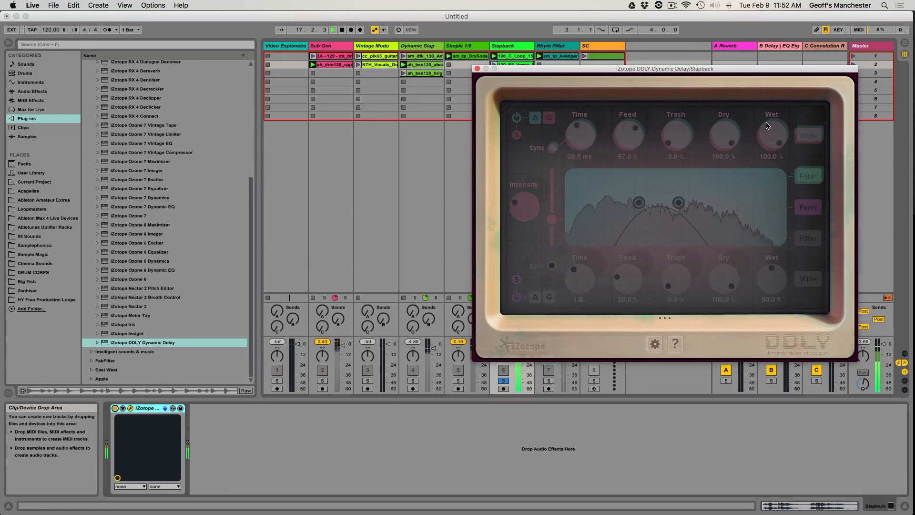
mouse_move(686, 138)
mouse_down()
mouse_move(683, 113)
mouse_move(685, 138)
mouse_up()
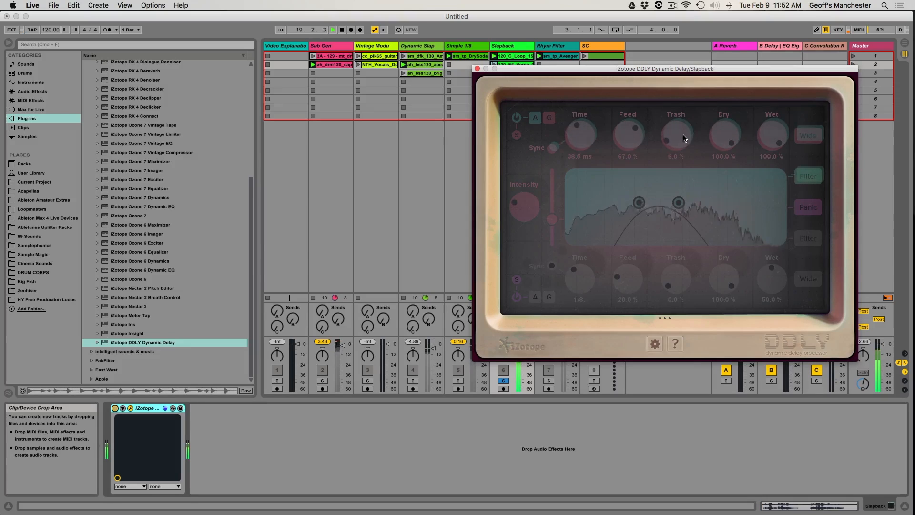
- Launch the Slapback track's second clip, and lower both the top delay's Dry level to 96% and the track's volume slightly
click(495, 64)
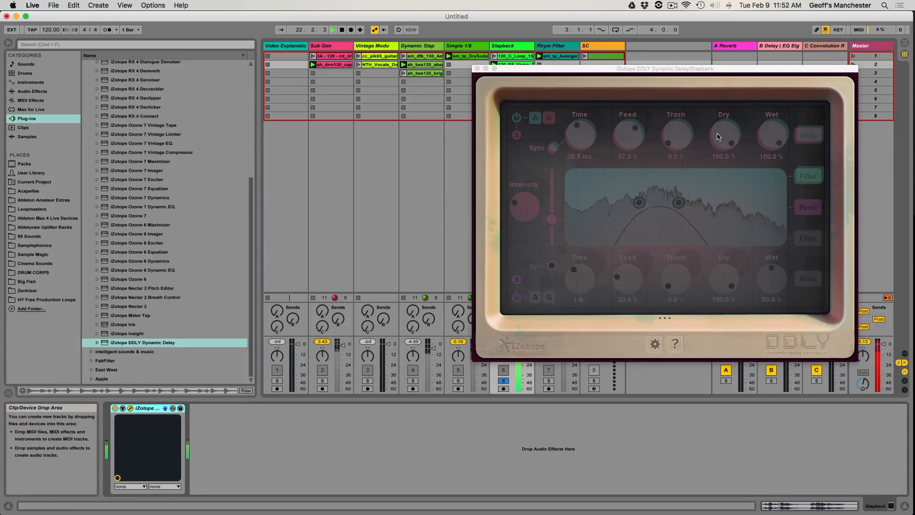
drag(732, 134, 720, 137)
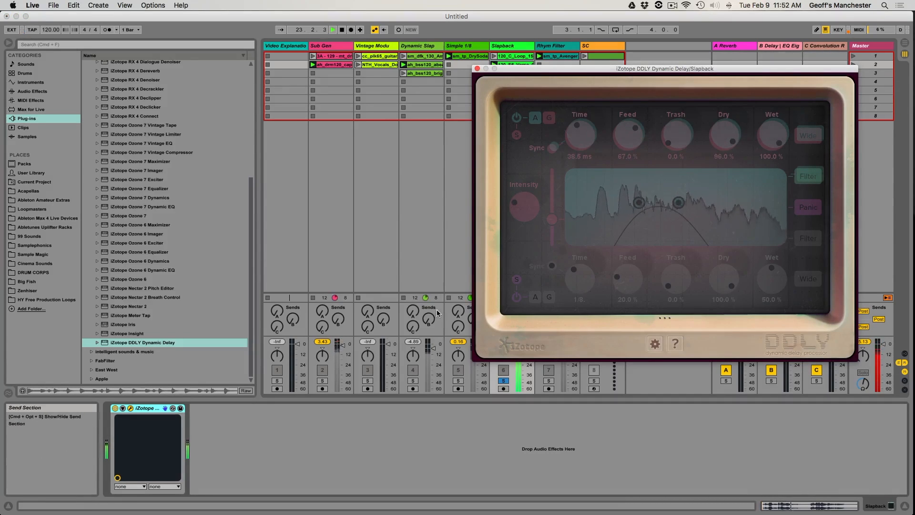
drag(620, 69, 208, 68)
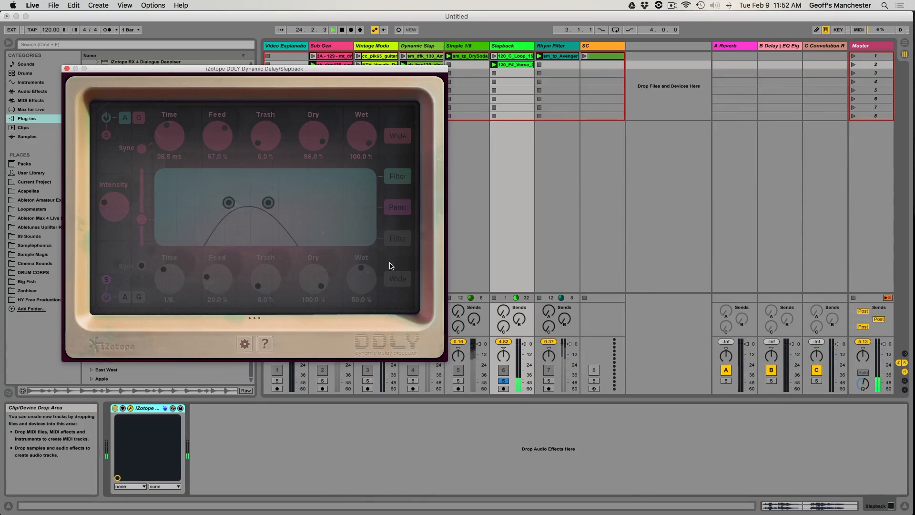
drag(523, 343, 524, 349)
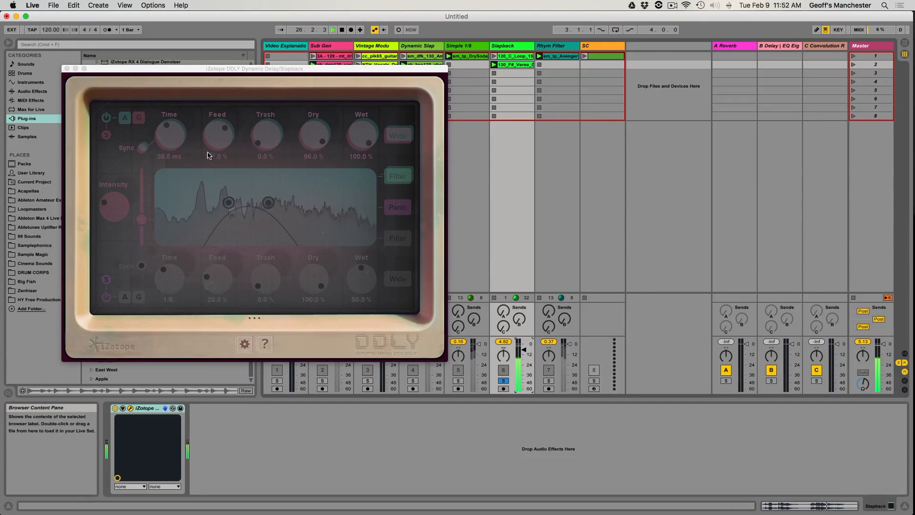
- Set the top delay's Dry level to 100% and Wet level to 74%, lowering the threshold slightly and raising the Intensity
click(313, 134)
drag(313, 138, 296, 119)
mouse_move(355, 135)
mouse_down()
mouse_move(355, 153)
mouse_move(358, 138)
mouse_up()
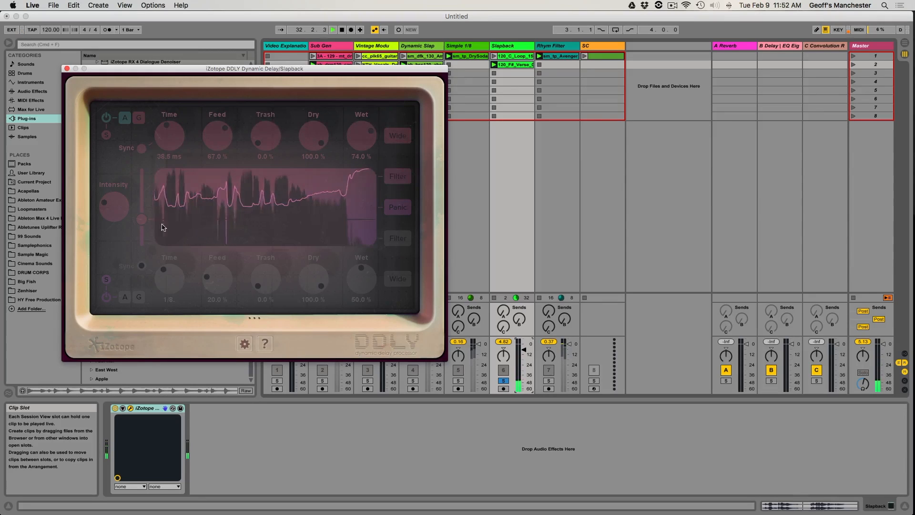
drag(144, 219, 108, 199)
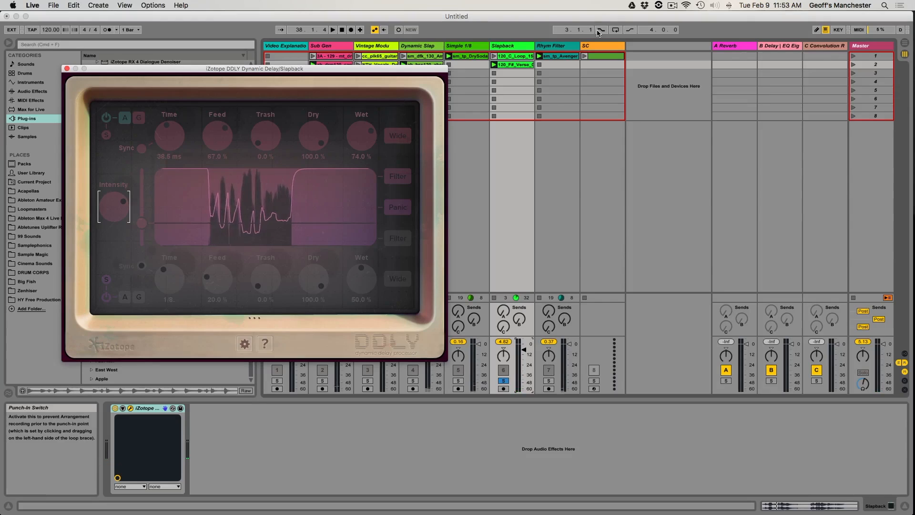
- Solo the Rhym Filter track, and compare its clip with DDLY bypassed and active
click(542, 49)
click(114, 408)
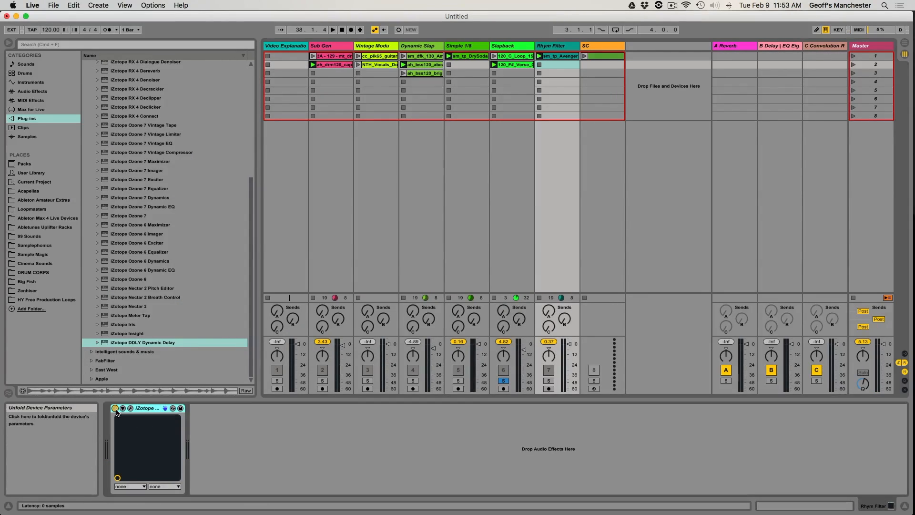
key(space)
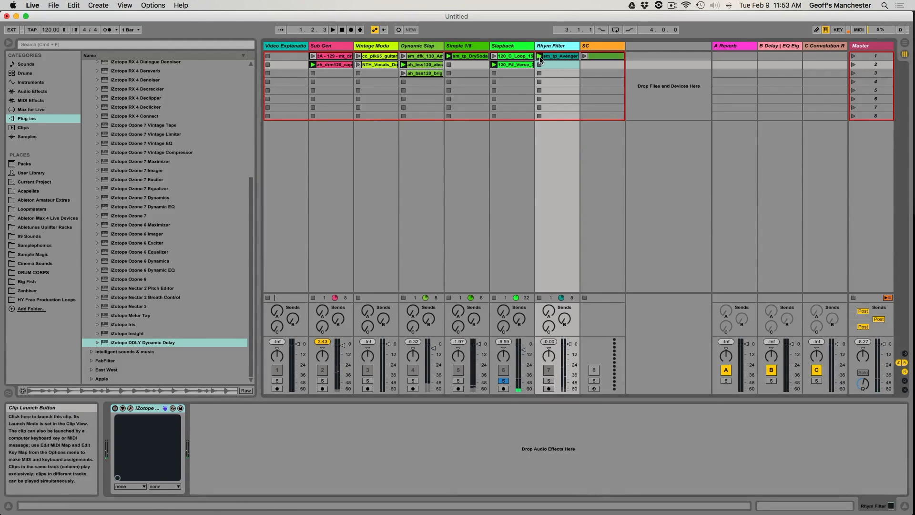
click(548, 381)
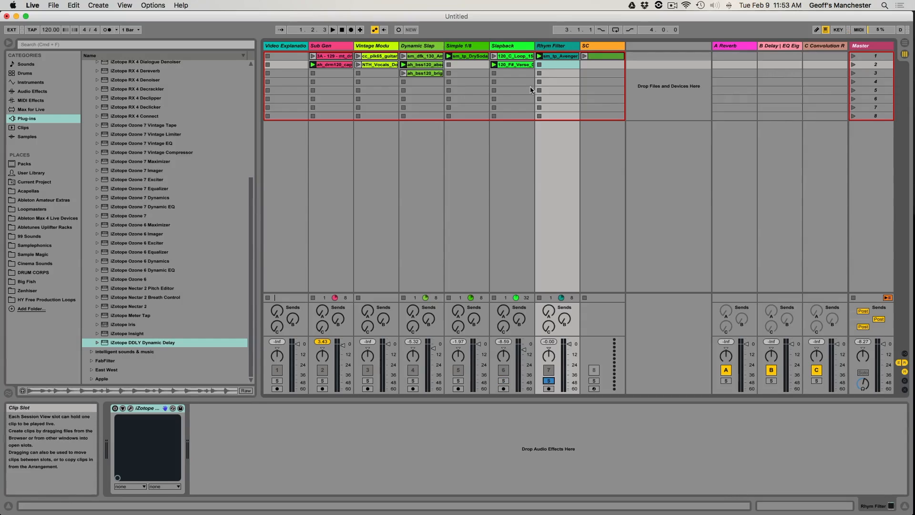
click(130, 409)
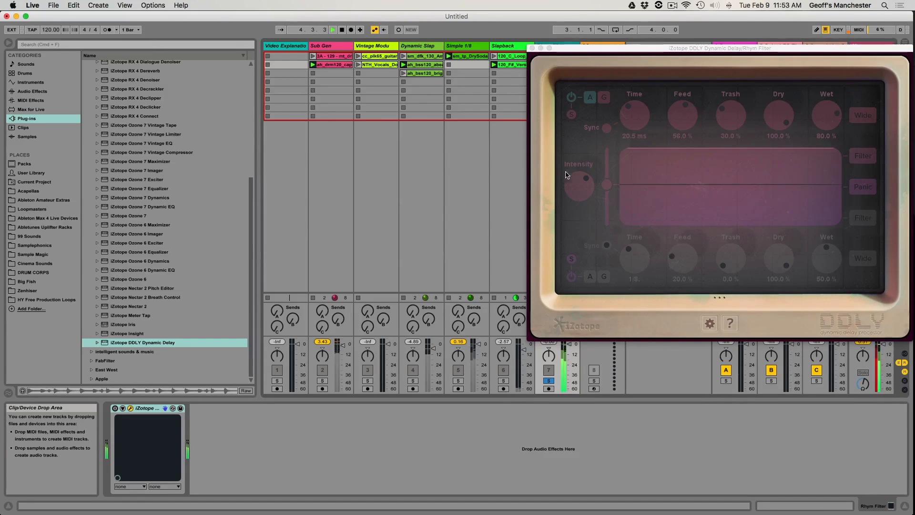
click(114, 409)
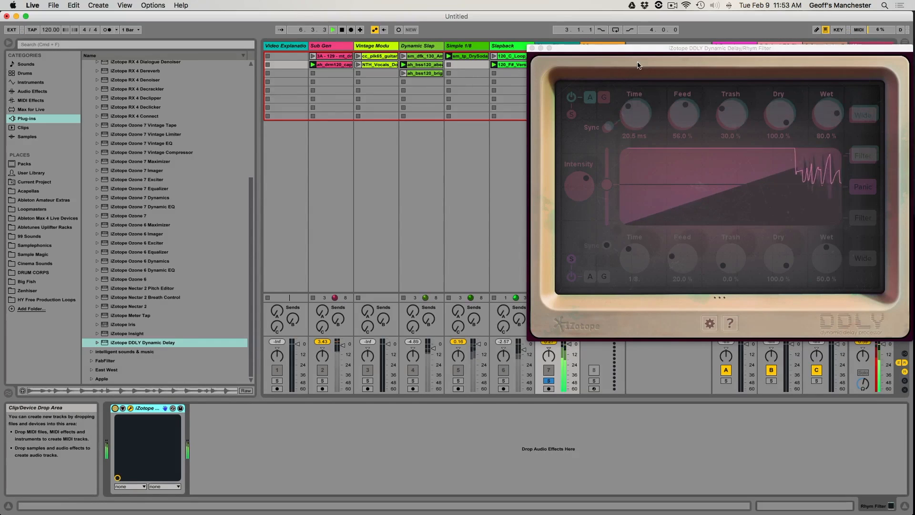
- Display the Rhym Filter top delay's filter curve and try its Wide option
drag(639, 48, 483, 70)
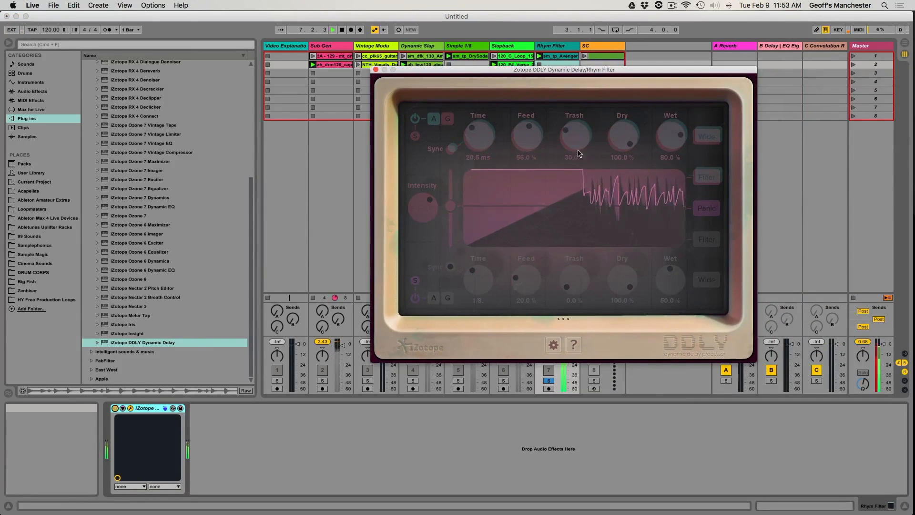
click(694, 178)
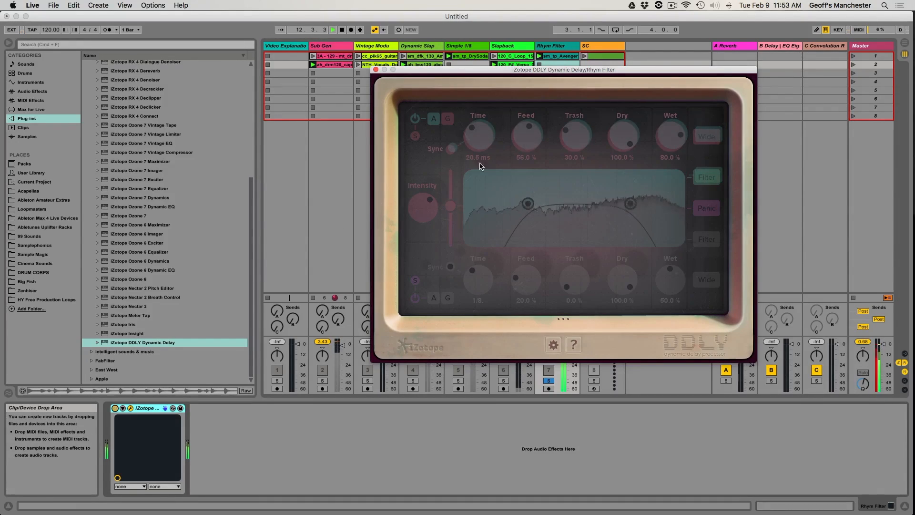
click(708, 139)
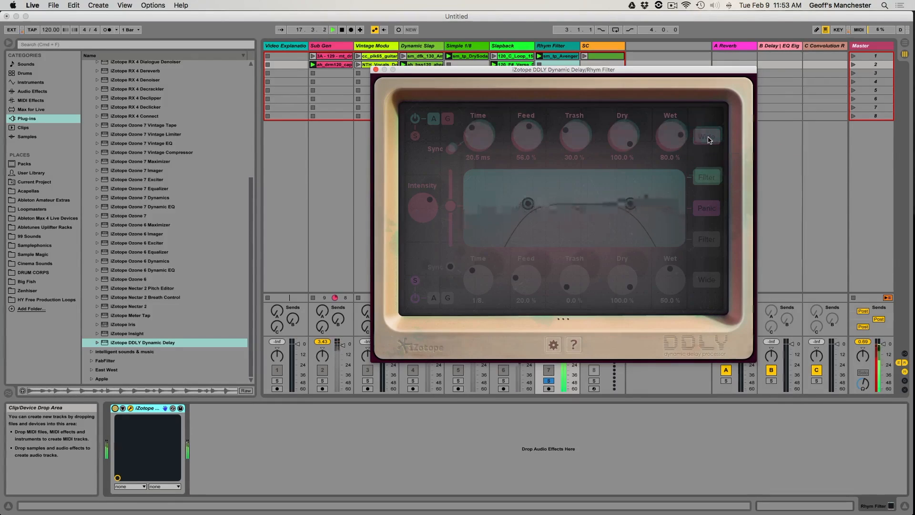
- Raise the Rhym Filter top delay's Wet level to 82%, and audition its Time at 89 ms and at 54.5 ms
mouse_move(671, 133)
mouse_down()
mouse_move(673, 156)
mouse_move(664, 135)
mouse_up()
drag(477, 148, 478, 141)
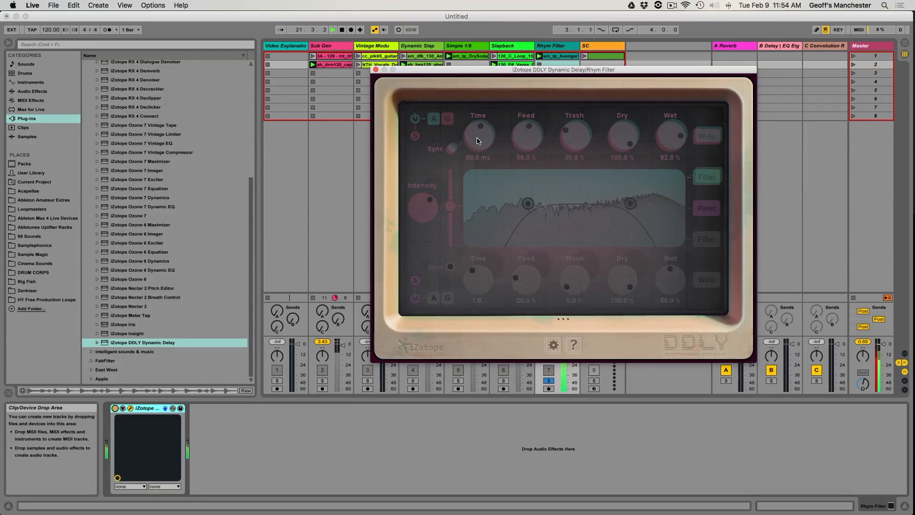
key(space)
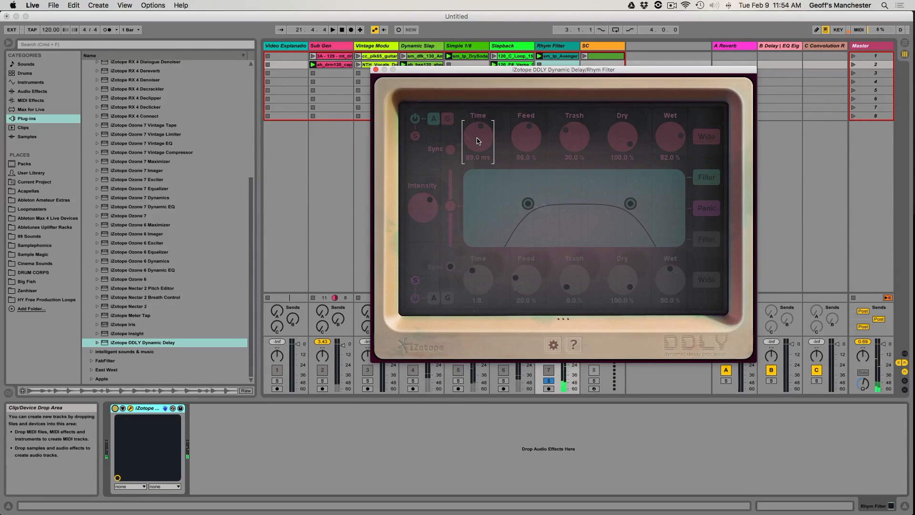
key(space)
mouse_move(477, 141)
mouse_down()
mouse_move(475, 117)
mouse_move(486, 176)
mouse_move(476, 152)
mouse_up()
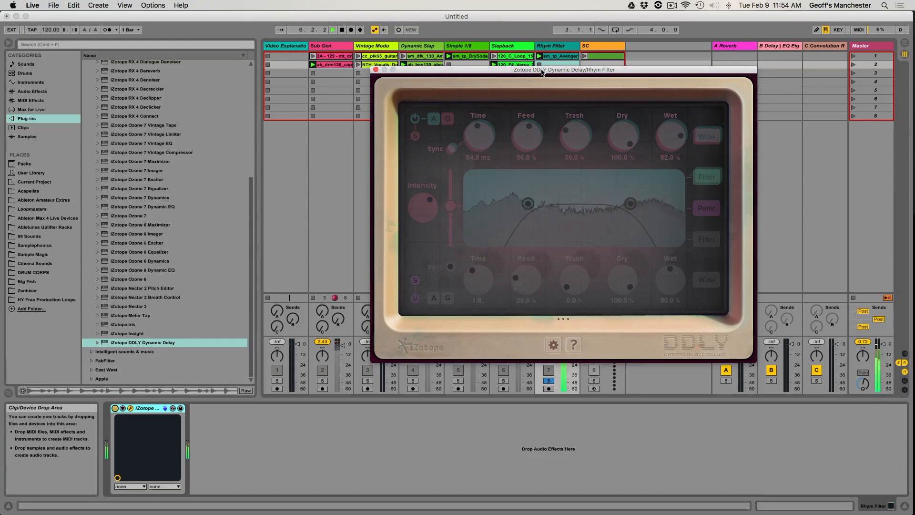
- Stop playback and start switching from Live to another application
key(space)
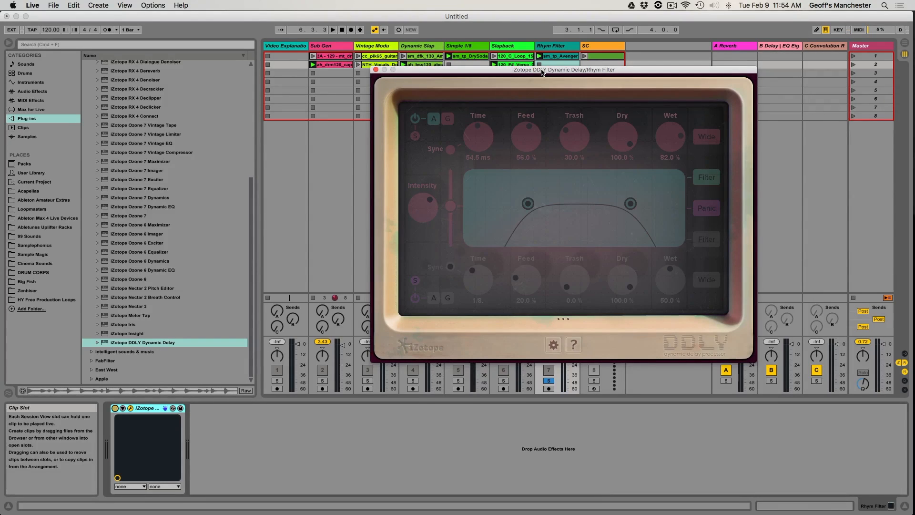
key(super+Tab)
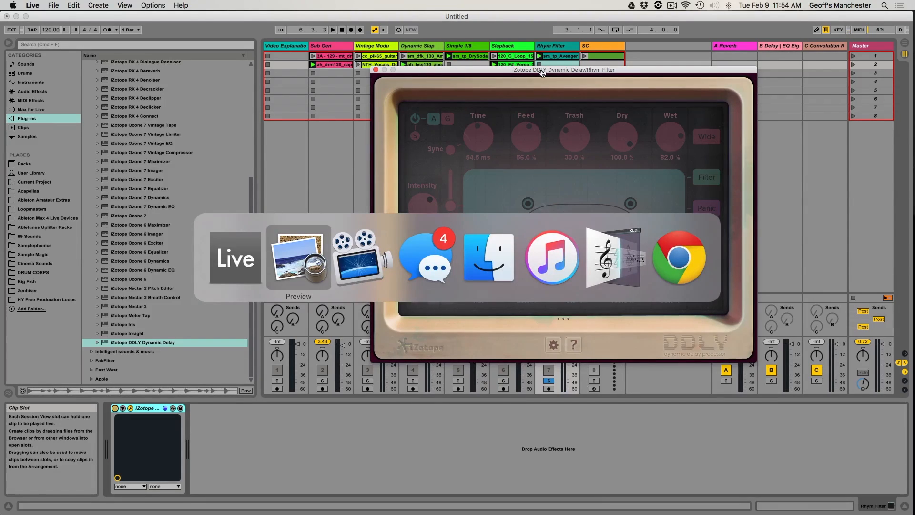